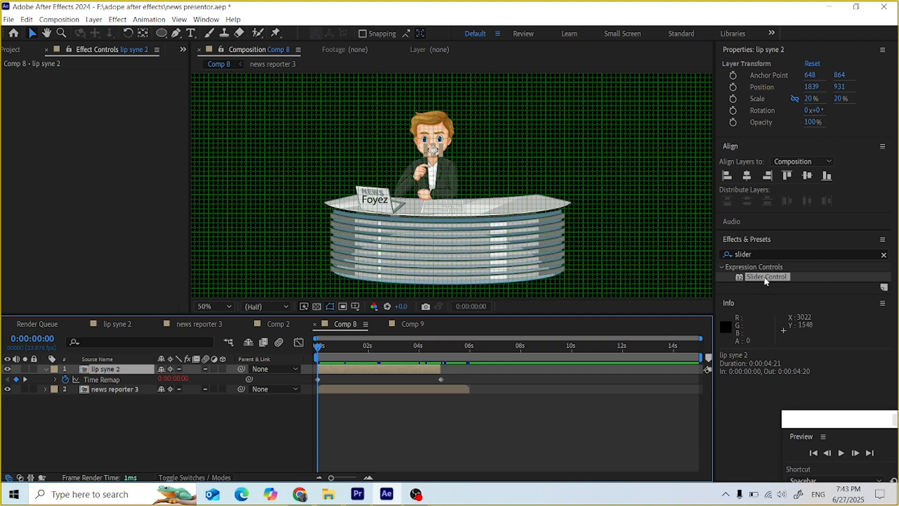
Step: Add a Slider Control to lip syne 2, pick-whip its Time Remap to the slider, and preview
drag(766, 281, 113, 375)
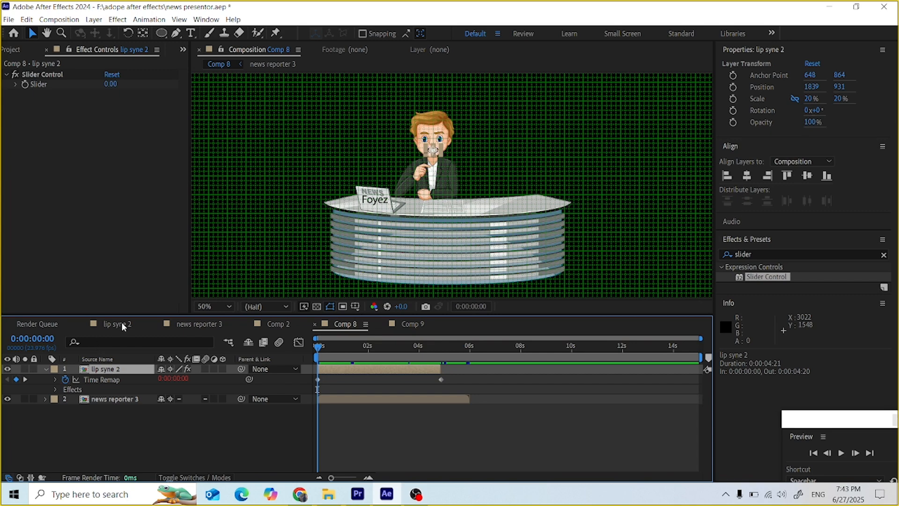
drag(249, 380, 35, 84)
drag(250, 379, 49, 83)
key(space)
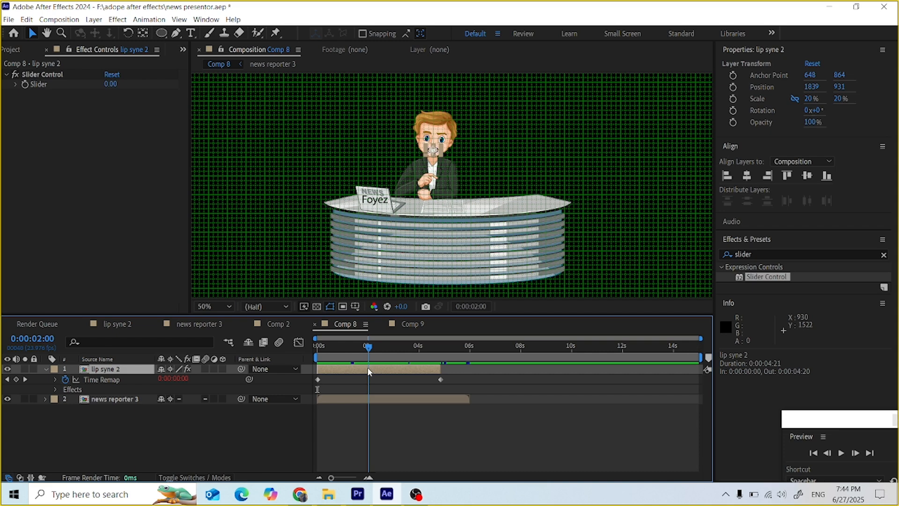
key(space)
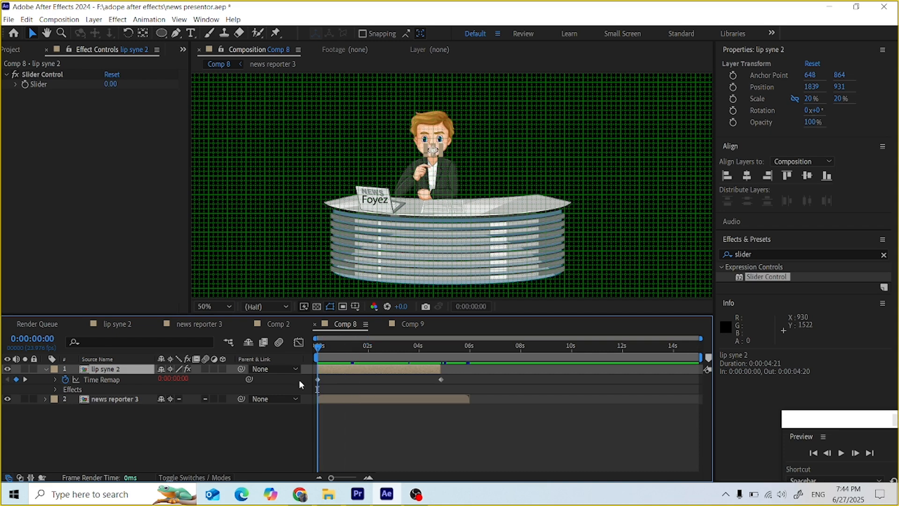
Step: Create a new composition, Comp 10, with a 0:00:05:00 duration
click(60, 20)
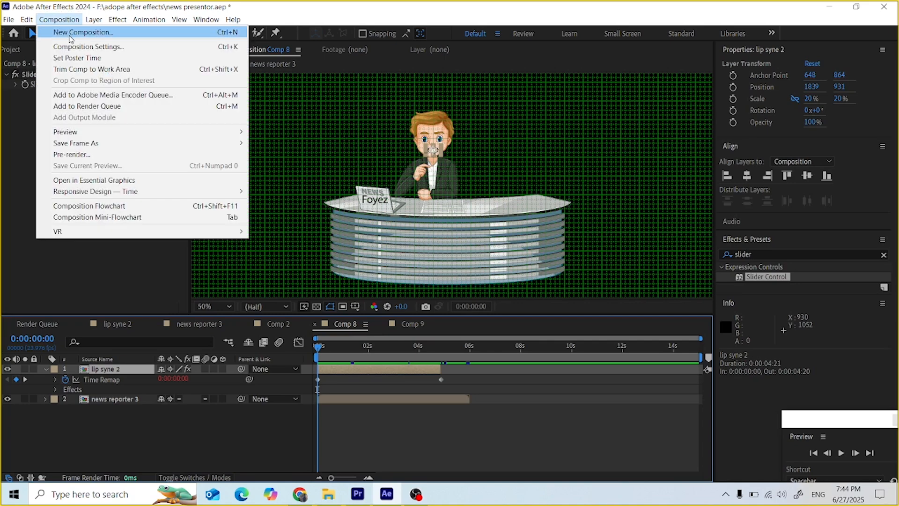
click(70, 33)
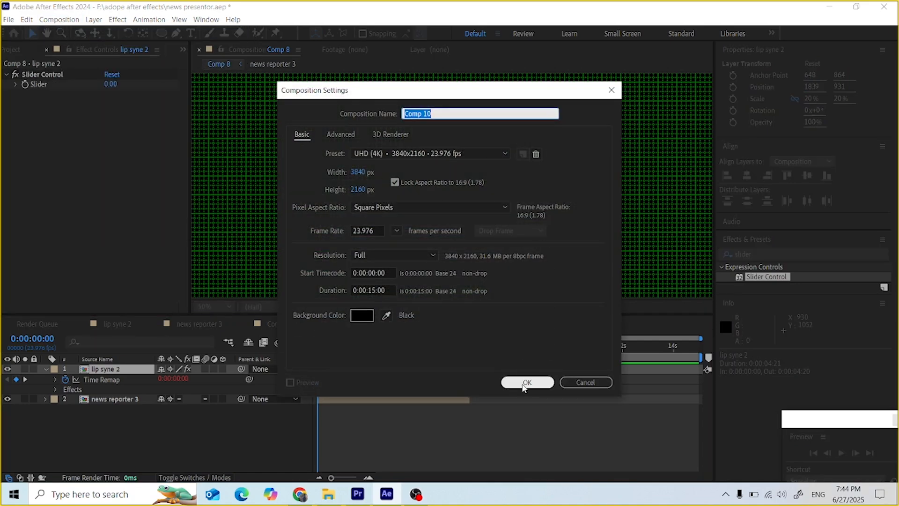
click(375, 290)
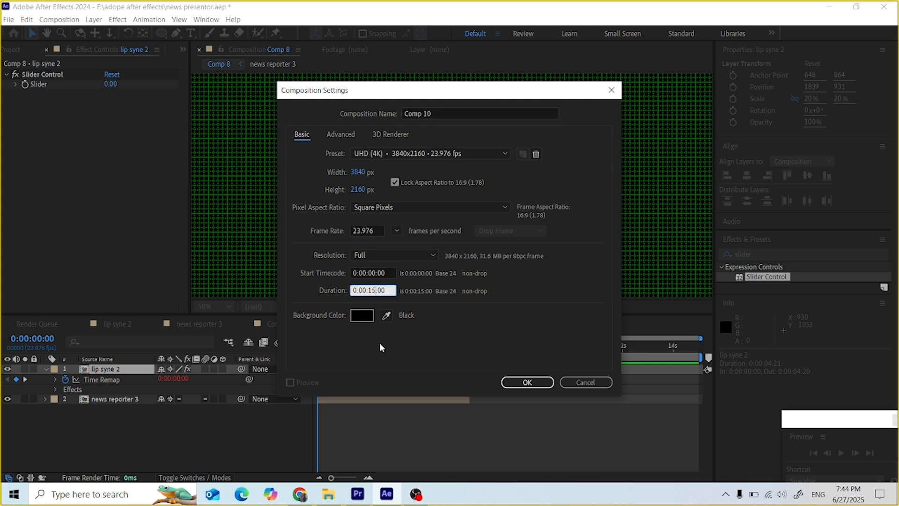
key(BackSpace)
click(536, 384)
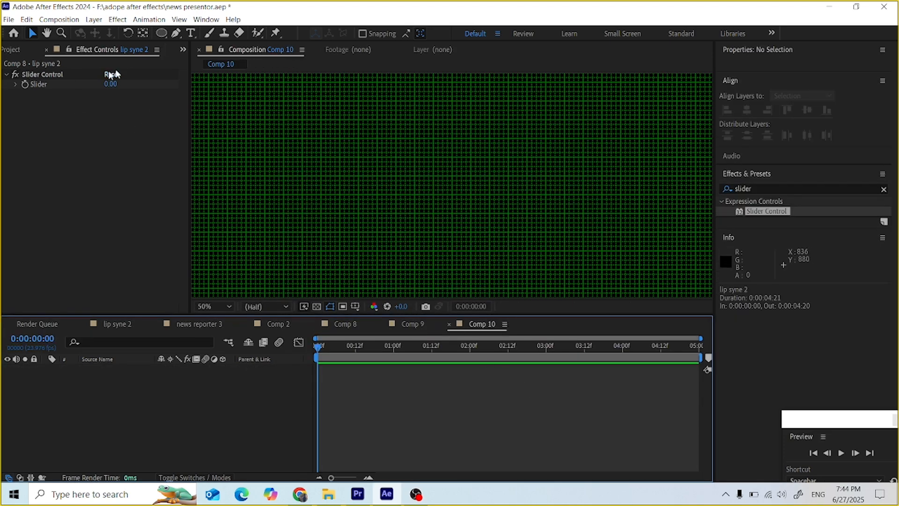
Step: Show the Project panel and switch to the Comp 9 tab
click(183, 51)
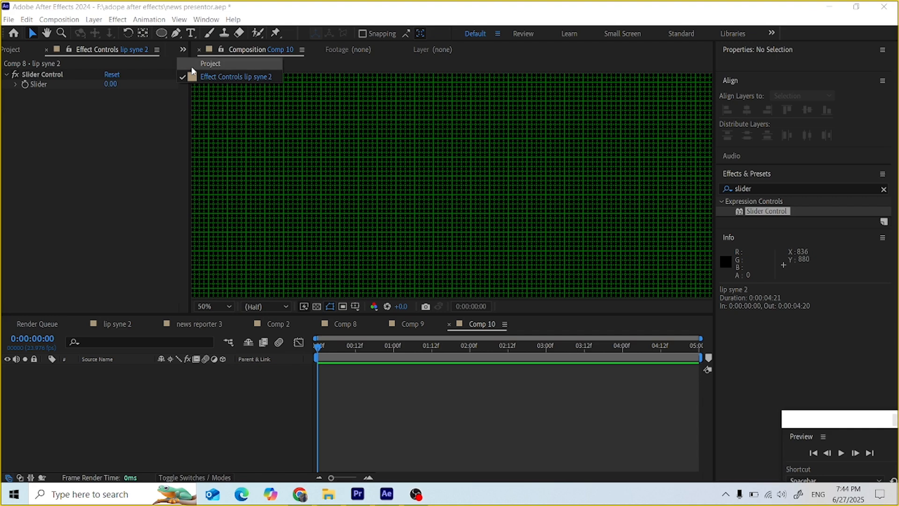
click(191, 66)
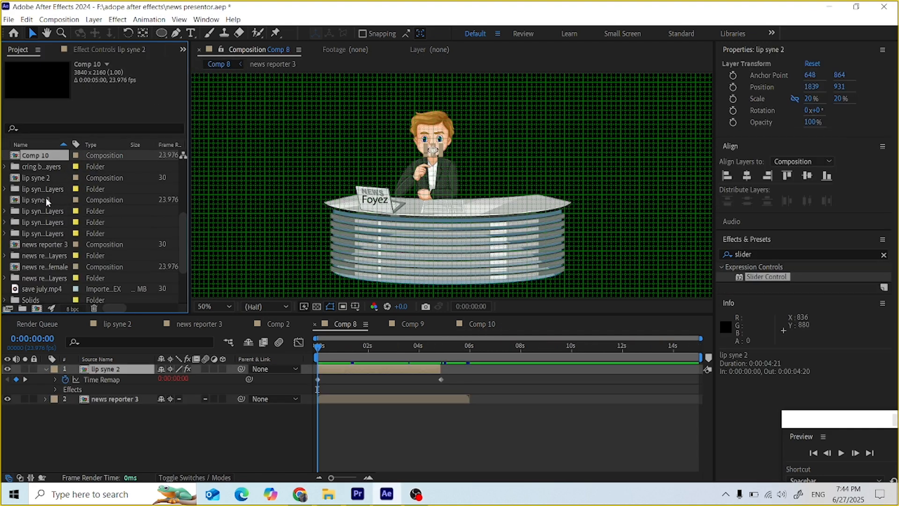
click(417, 323)
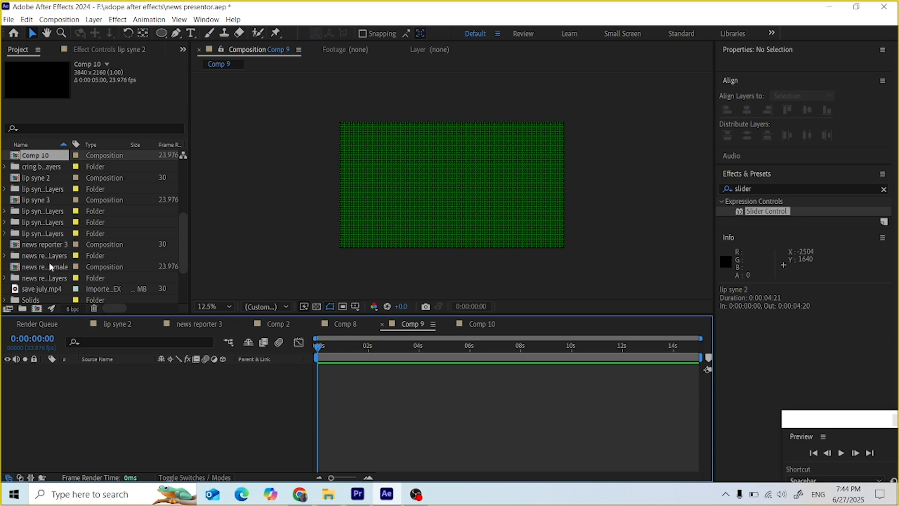
Step: Try lip syne 3 and lip syne 2 in Comp 9, deleting each layer
click(33, 199)
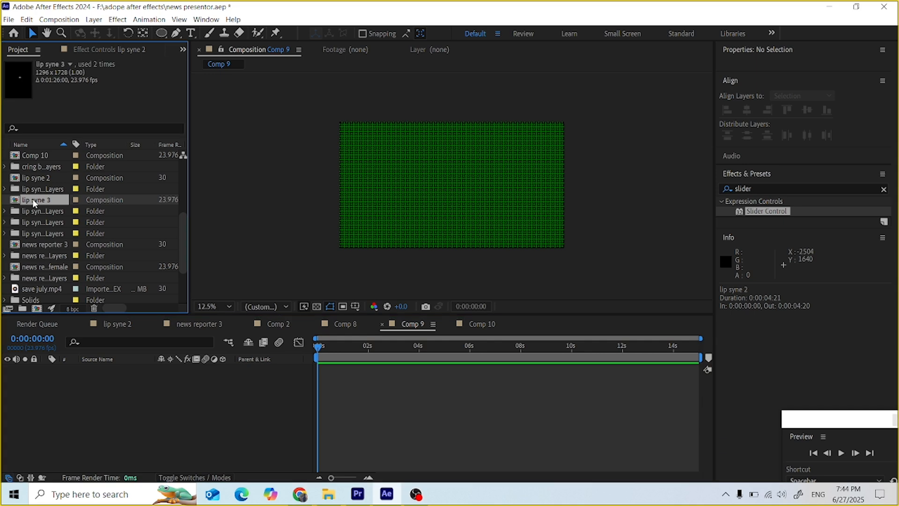
drag(33, 202, 456, 186)
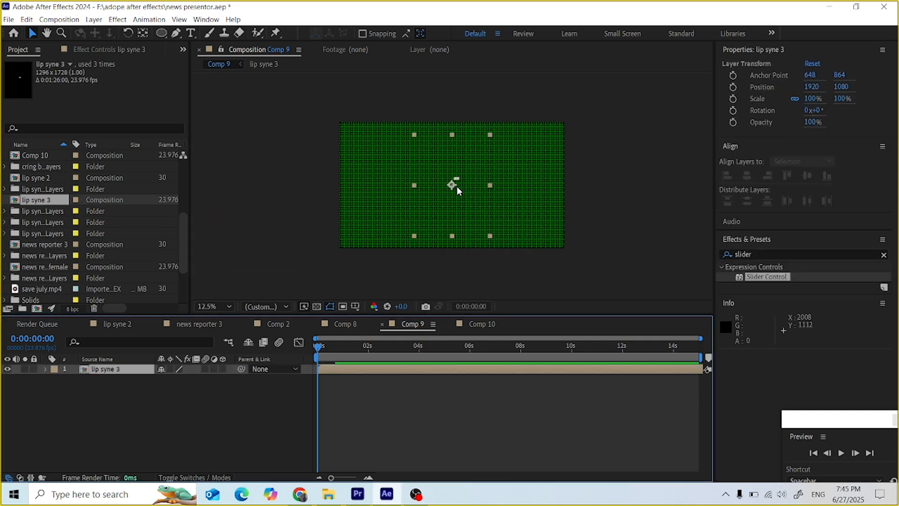
key(period)
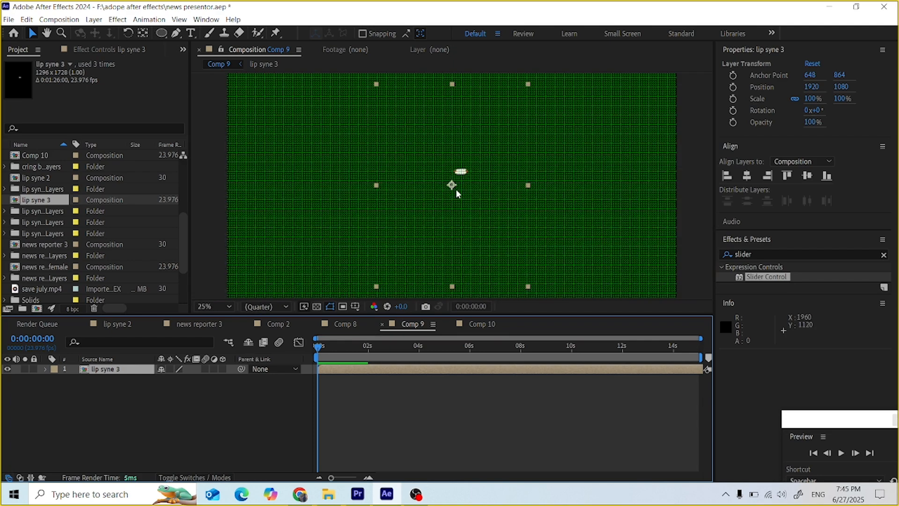
click(452, 187)
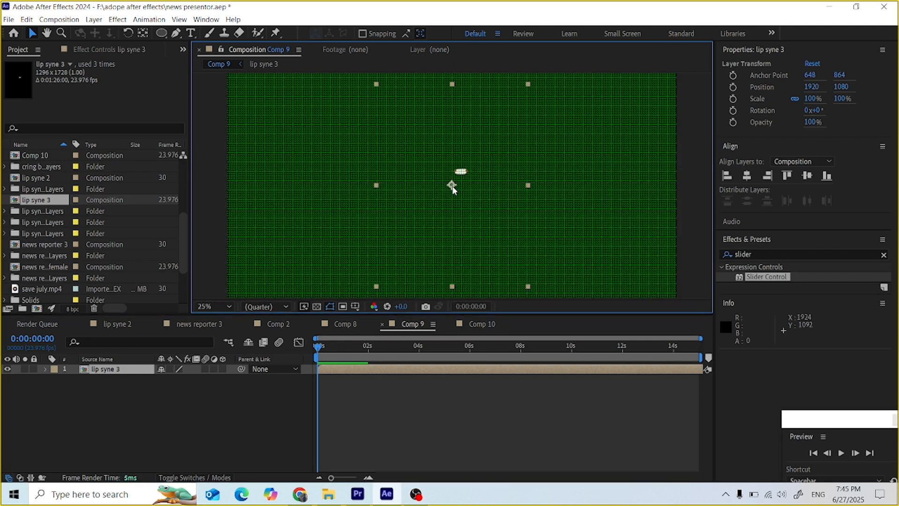
key(Delete)
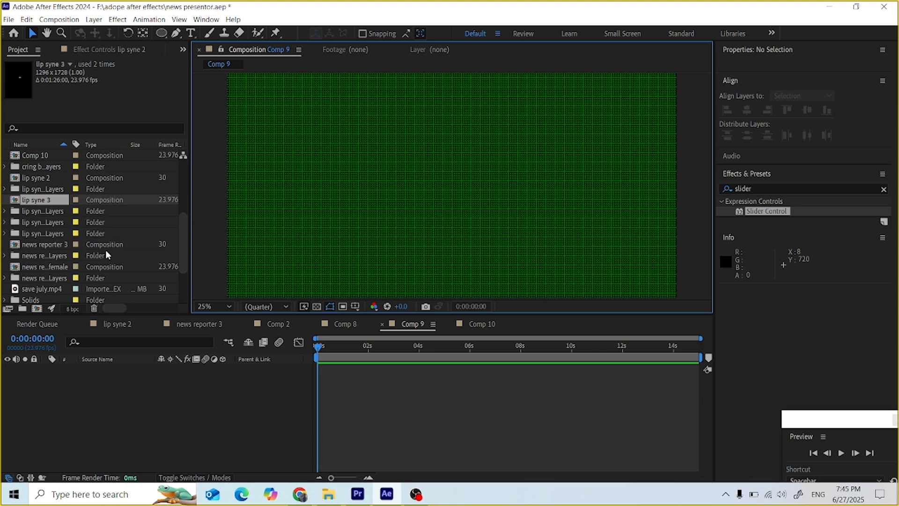
drag(35, 178, 452, 187)
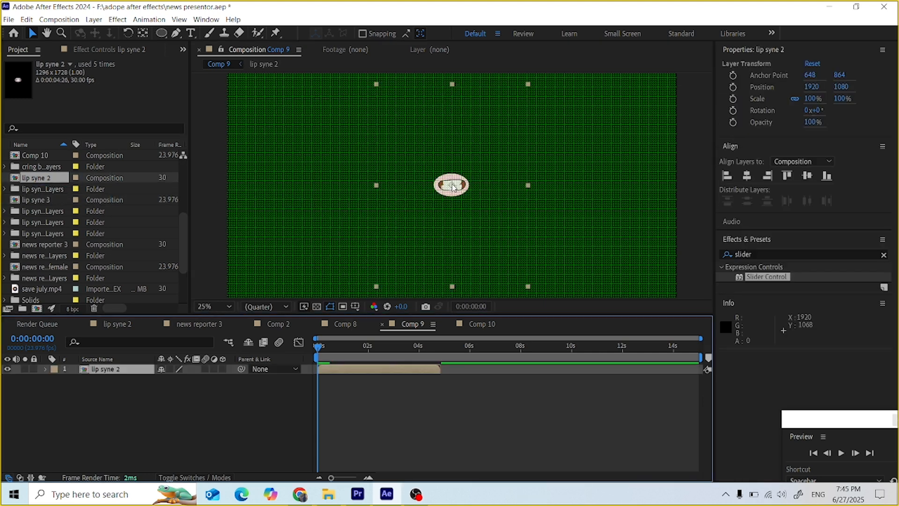
key(Delete)
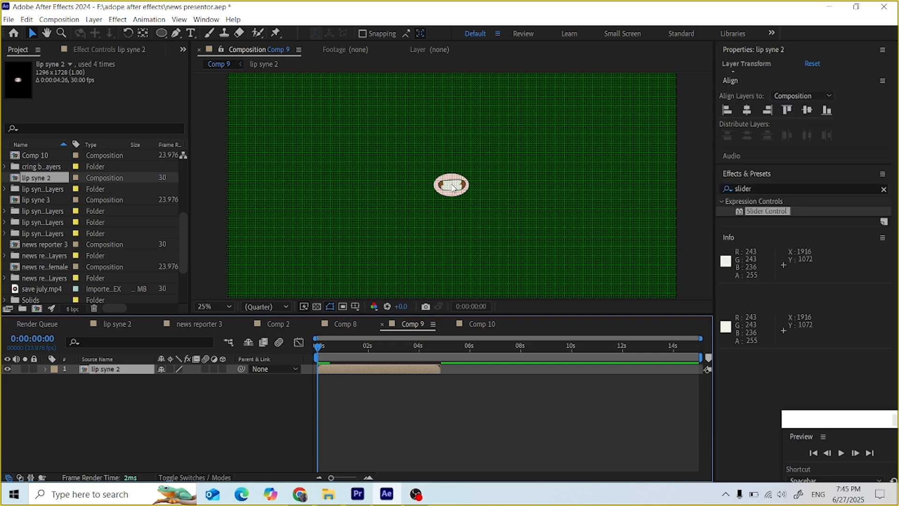
Step: Import lip syne 2.ai as a composition
click(9, 19)
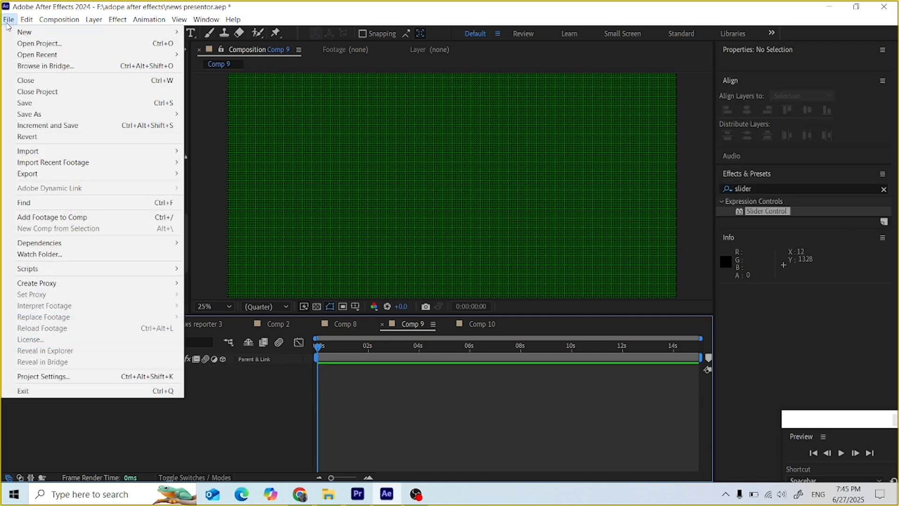
mouse_move(51, 151)
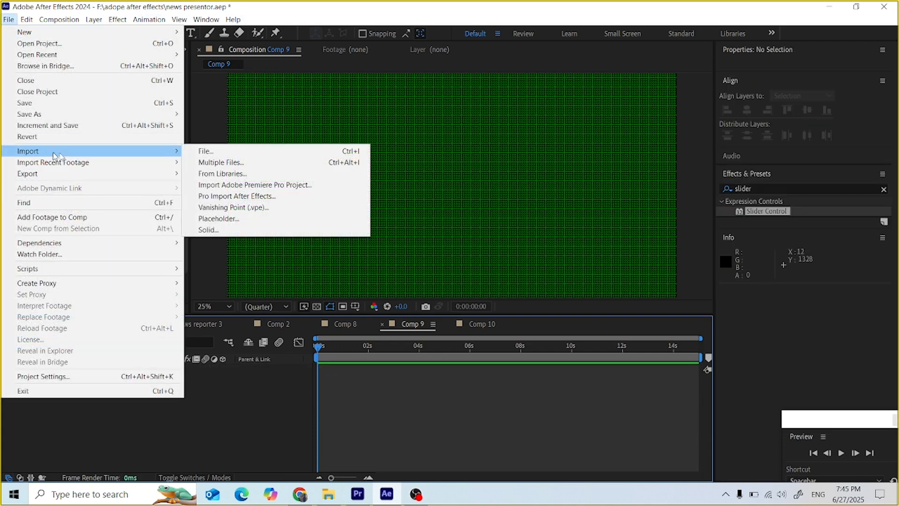
click(218, 152)
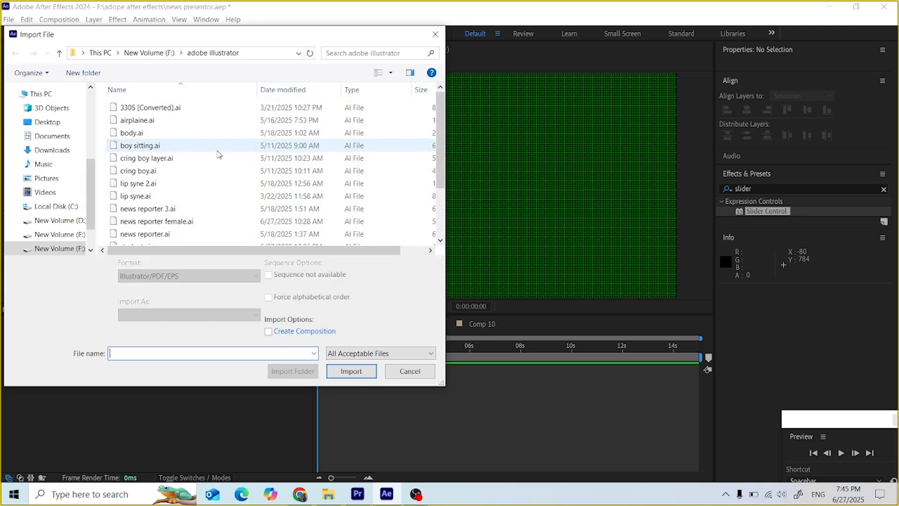
scroll(143, 145, down, 2)
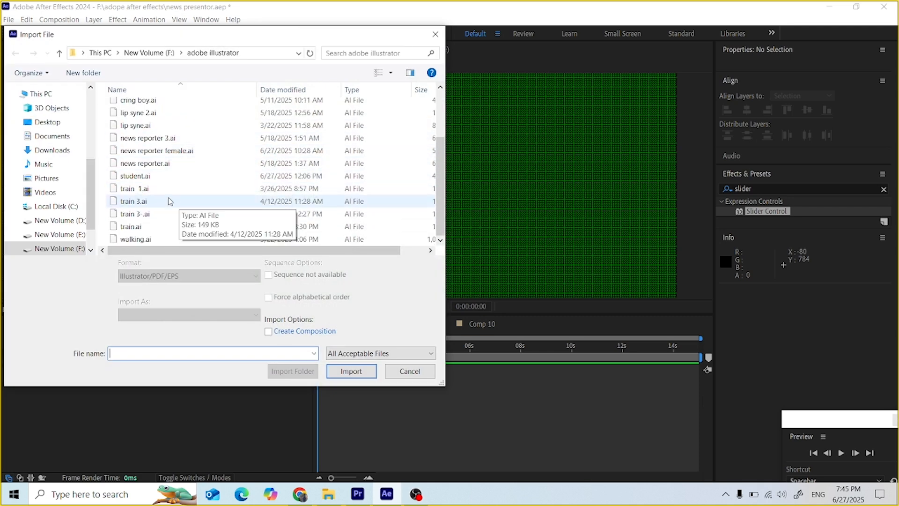
scroll(174, 196, up, 2)
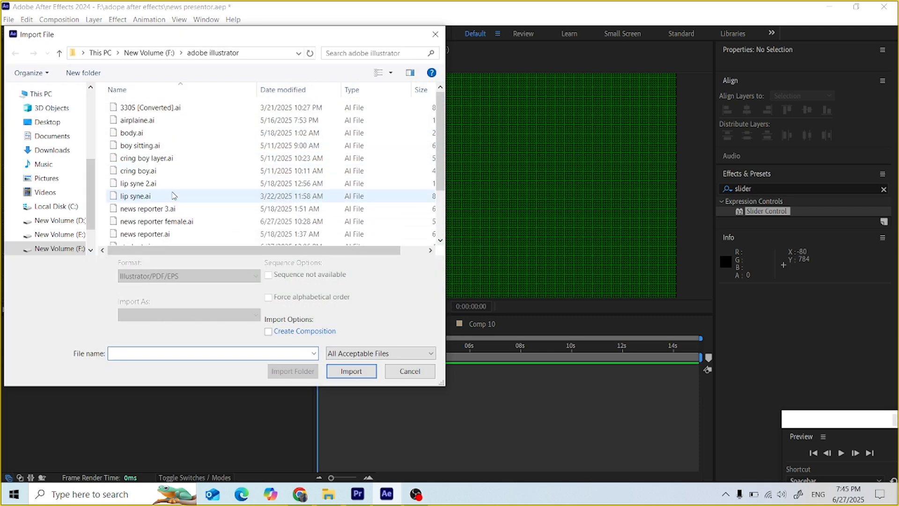
click(159, 184)
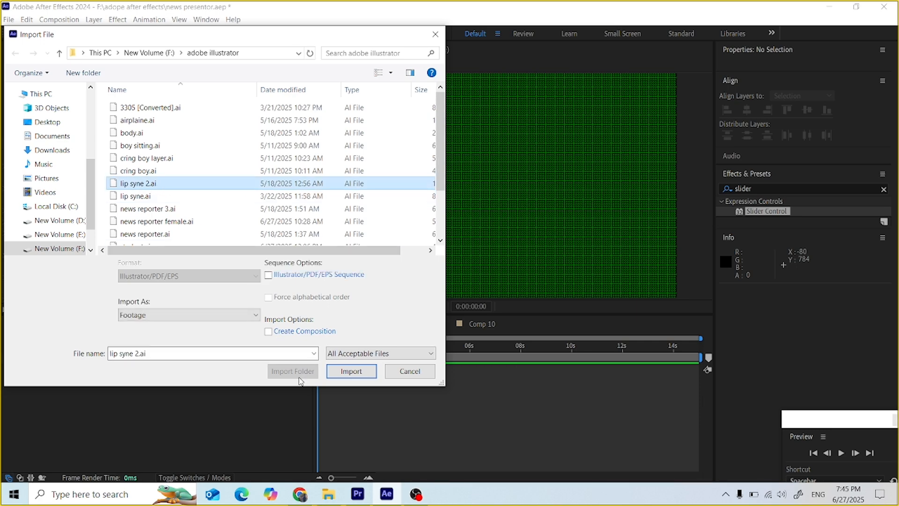
click(345, 372)
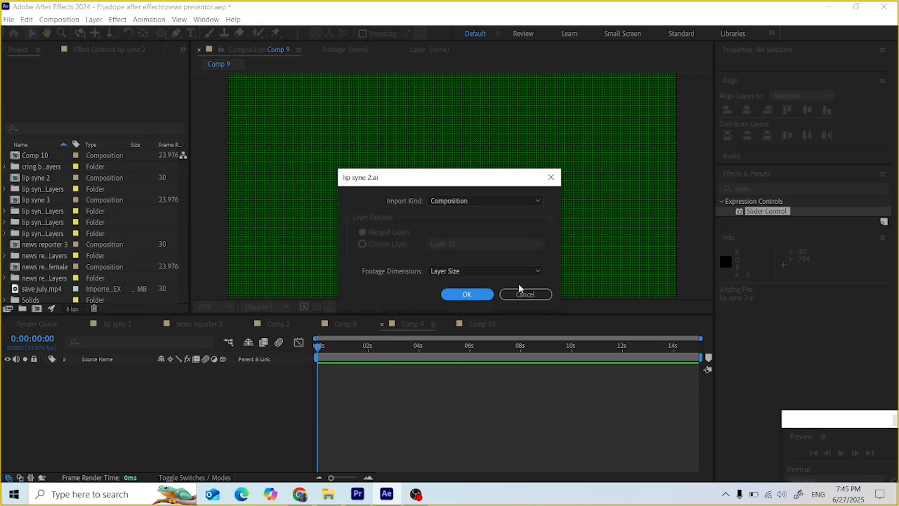
click(466, 295)
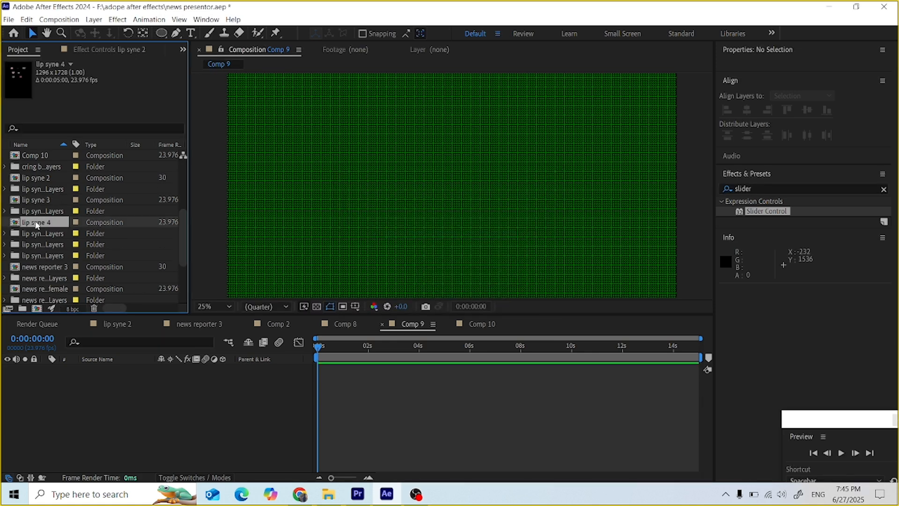
Step: Place the new lip syne 4 composition into Comp 9 and select its layer
drag(37, 224, 456, 187)
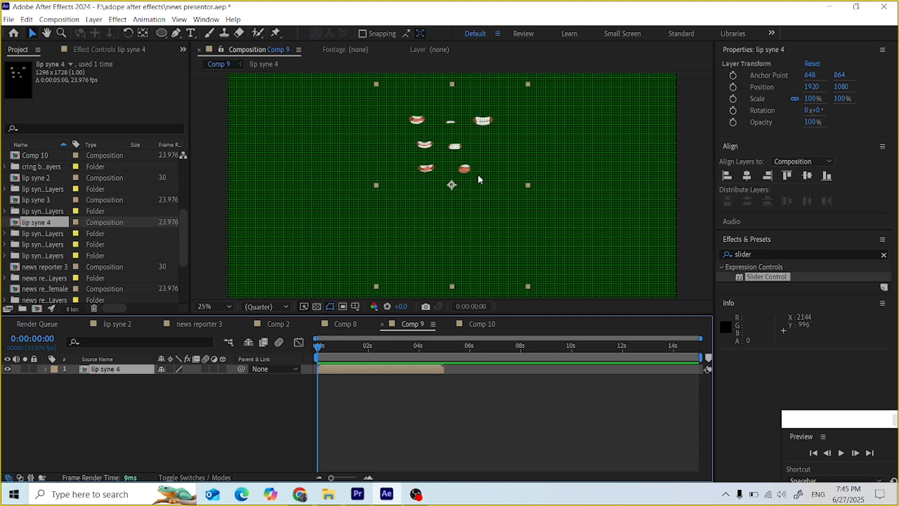
click(748, 176)
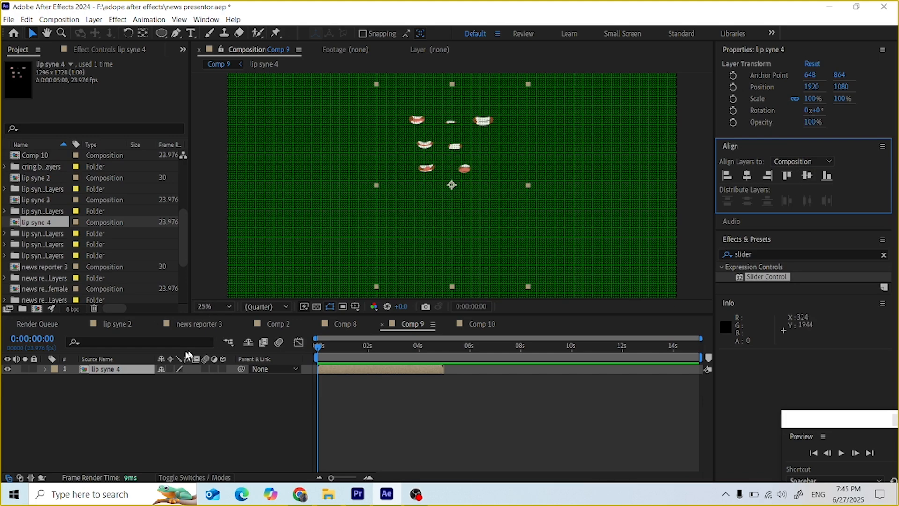
click(125, 371)
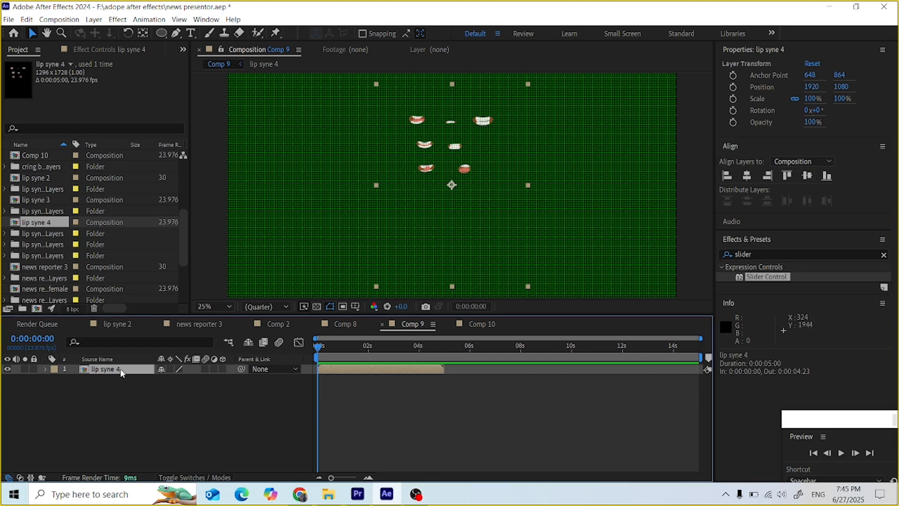
Step: Inside lip syne 4, select all ten mouth layers and align them vertically and horizontally centered
double_click(120, 370)
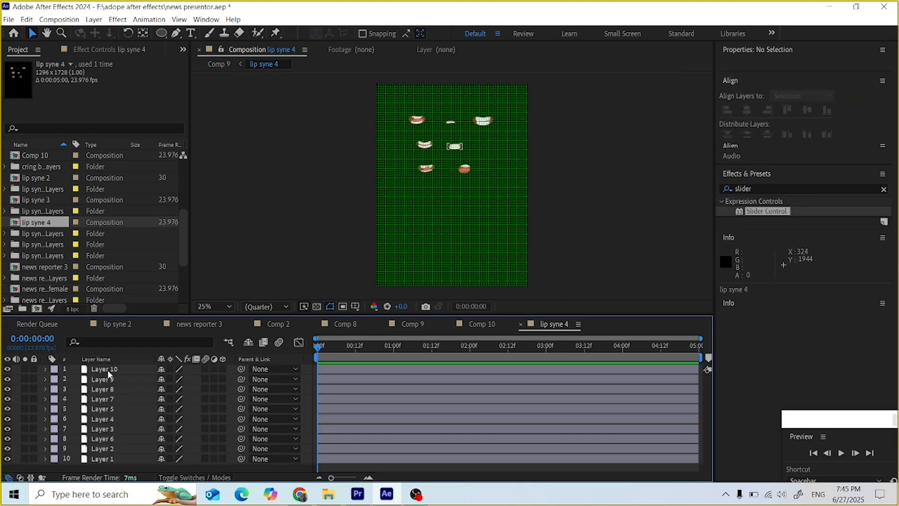
click(108, 371)
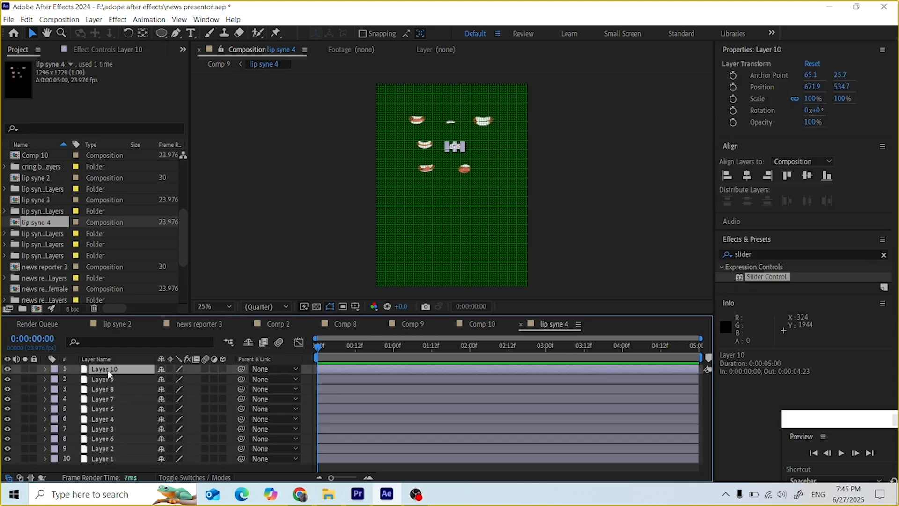
shift+click(120, 457)
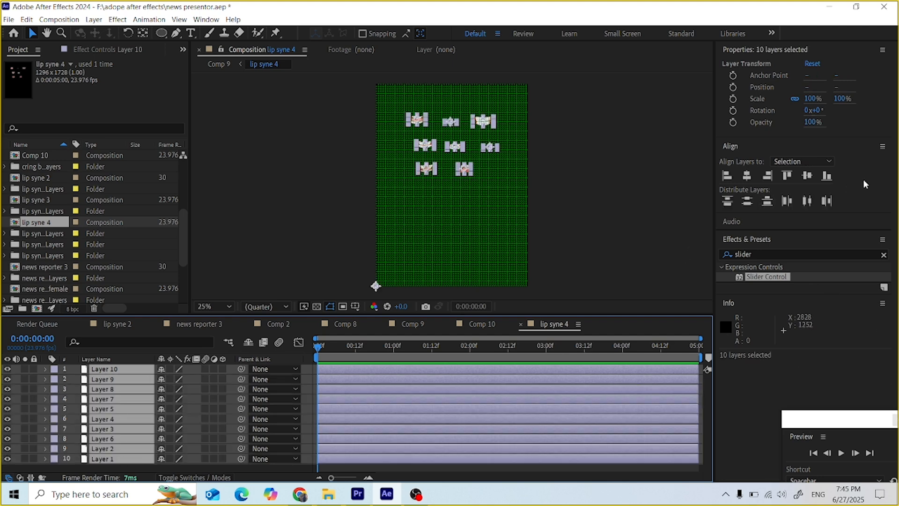
click(810, 177)
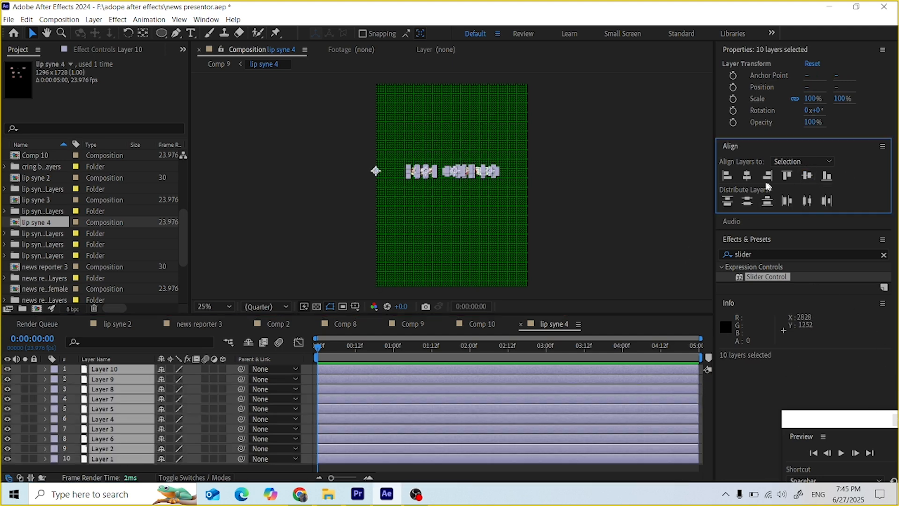
click(748, 177)
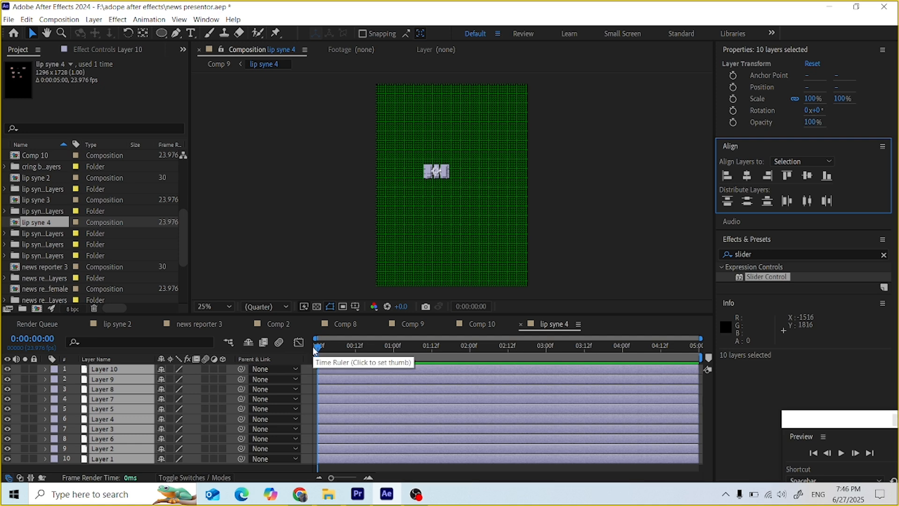
Step: Trim all ten mouth layers to end at frame 9 with Alt+]
drag(317, 351, 347, 360)
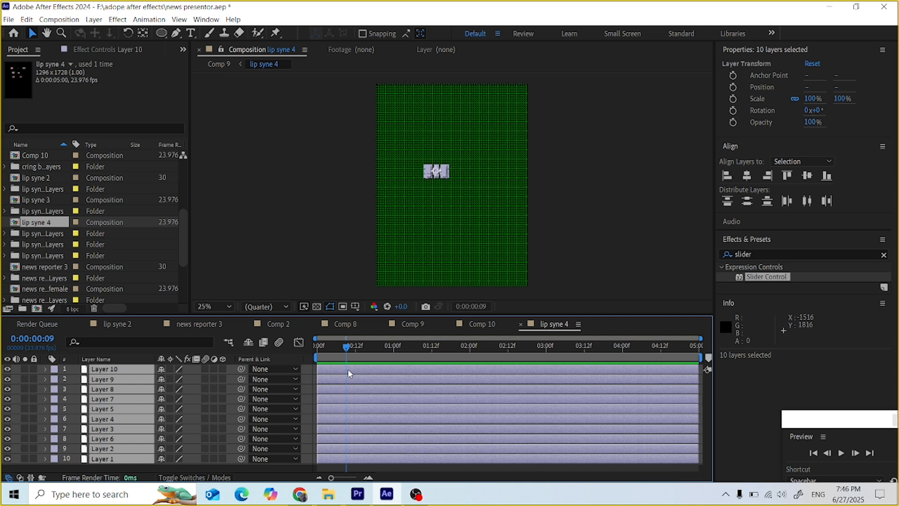
key(alt+bracketright)
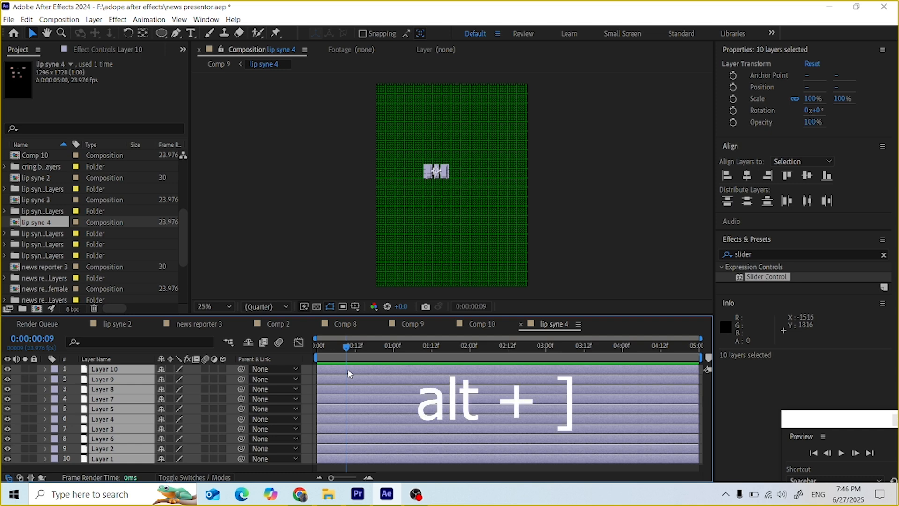
key(alt+bracketright)
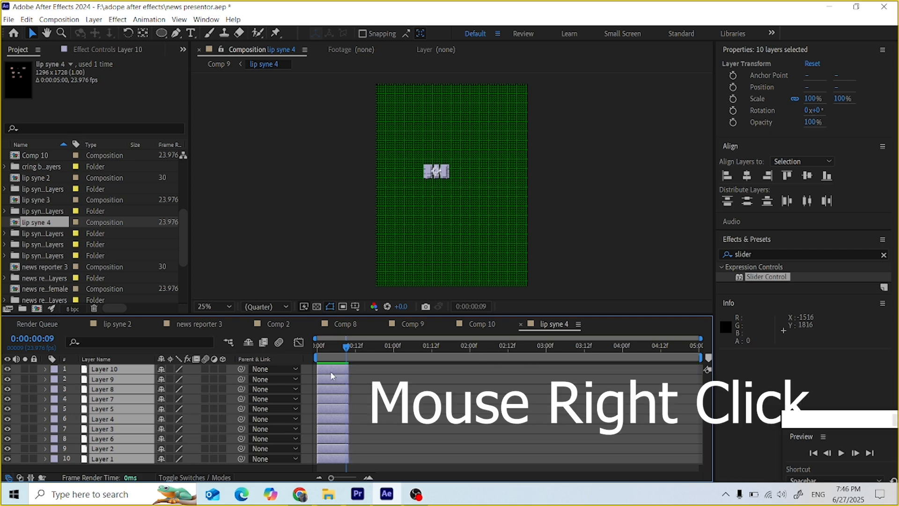
Step: Sequence the mouth layers one after another via Keyframe Assistant, then scrub to check
right_click(331, 370)
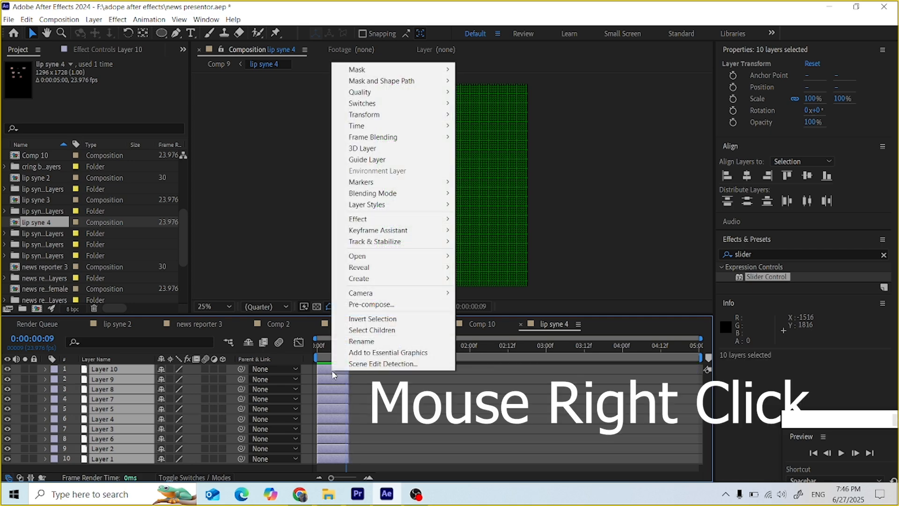
mouse_move(364, 234)
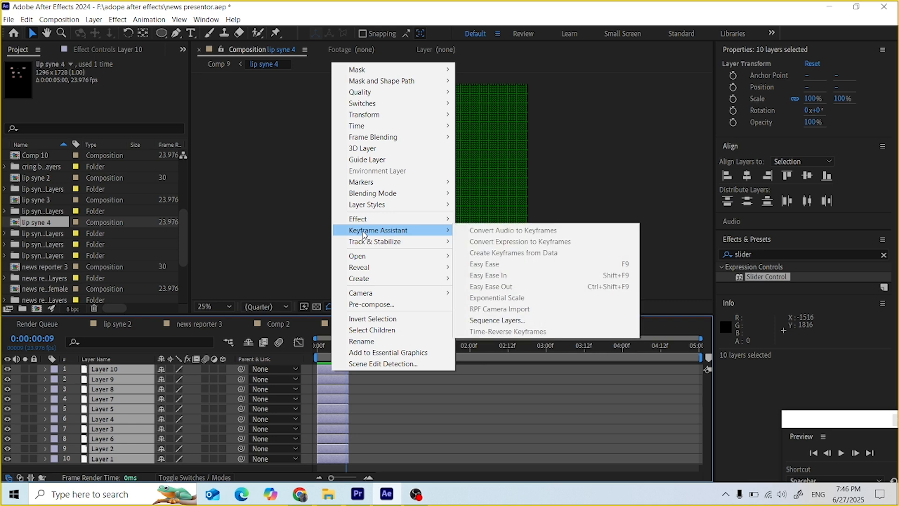
click(485, 321)
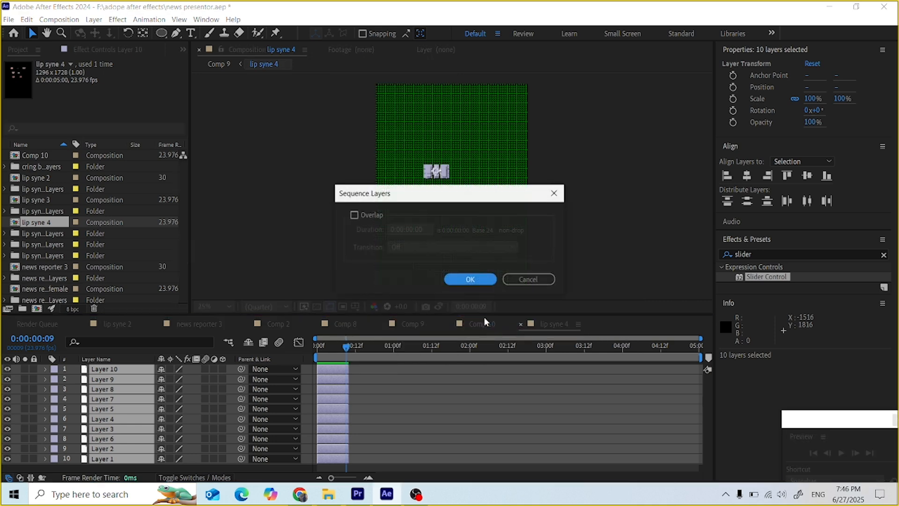
click(472, 279)
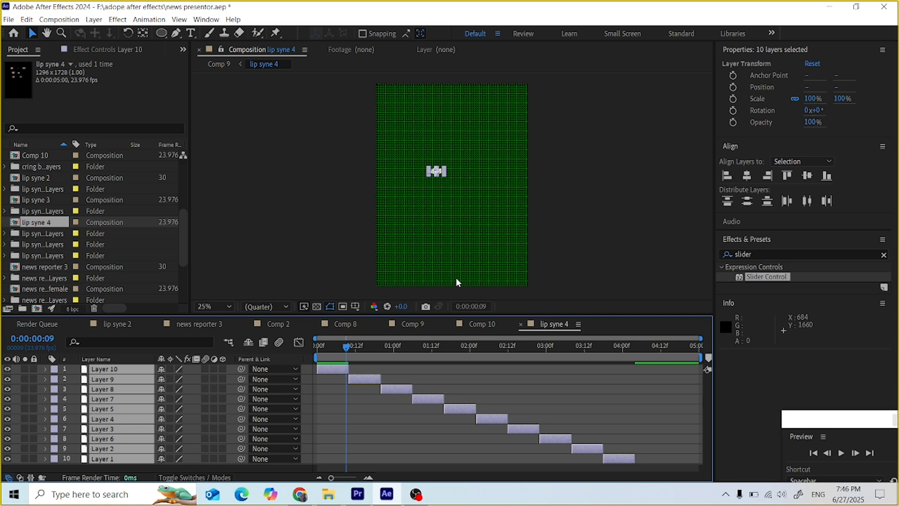
drag(344, 349, 690, 471)
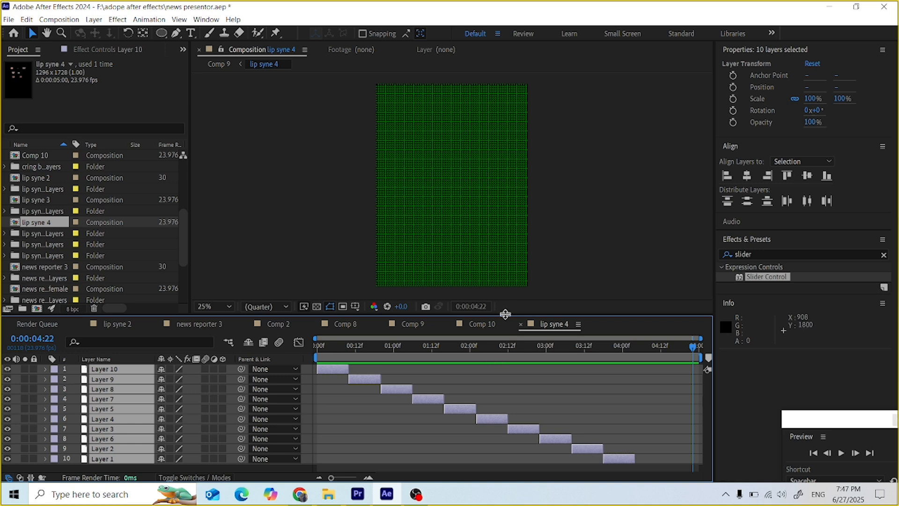
Step: In Comp 10, add news reporter female, preview it, then delete the layer
click(486, 324)
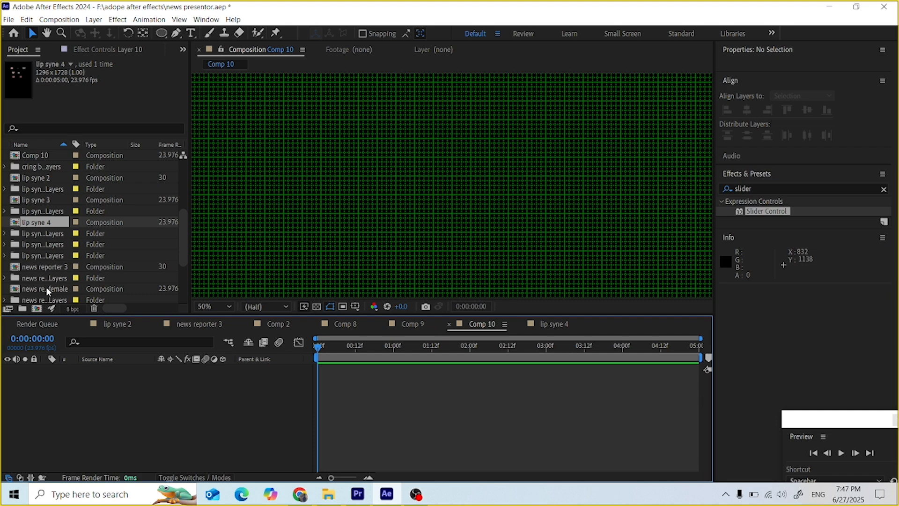
drag(46, 287, 413, 240)
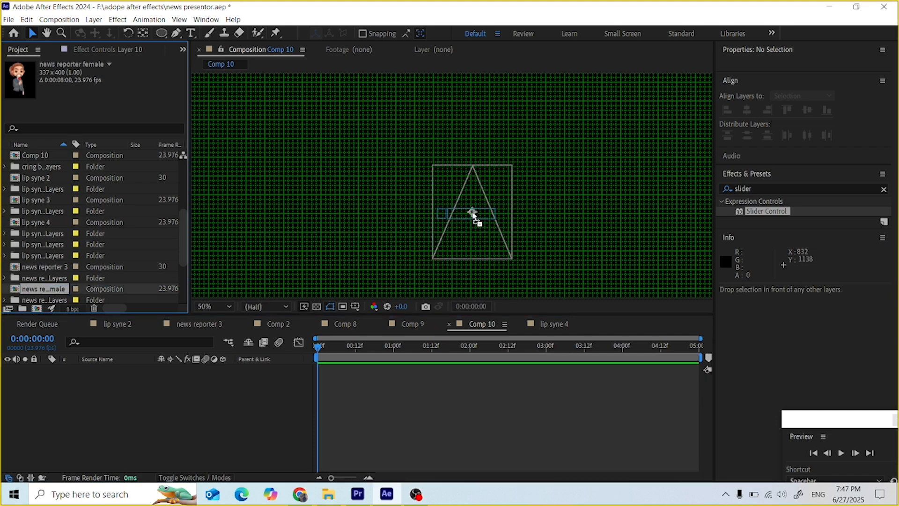
drag(473, 215, 462, 218)
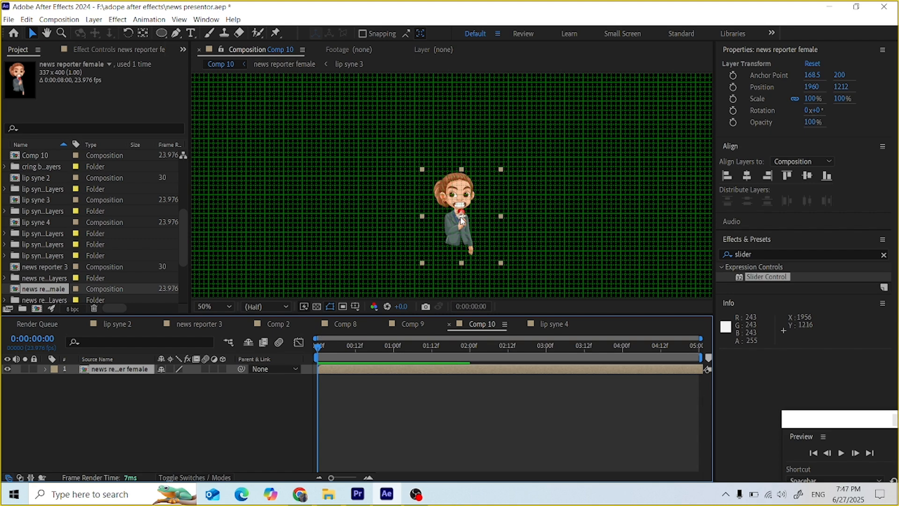
key(space)
key(space)
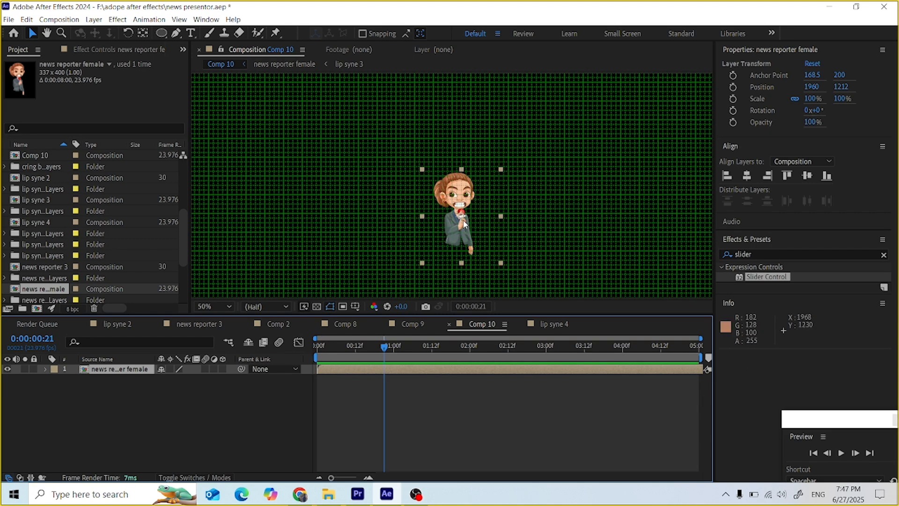
click(464, 225)
key(Delete)
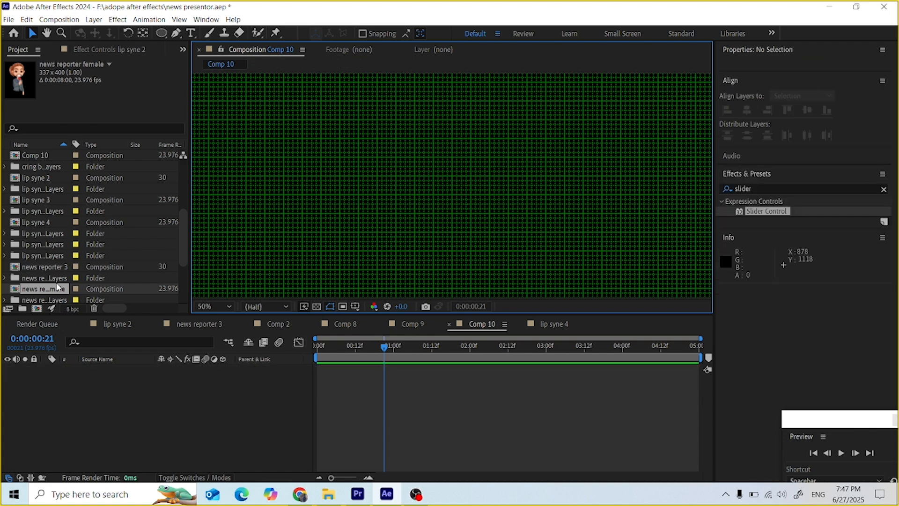
Step: Add news reporter 3 to Comp 10 and scale it up to 553%
drag(51, 269, 498, 192)
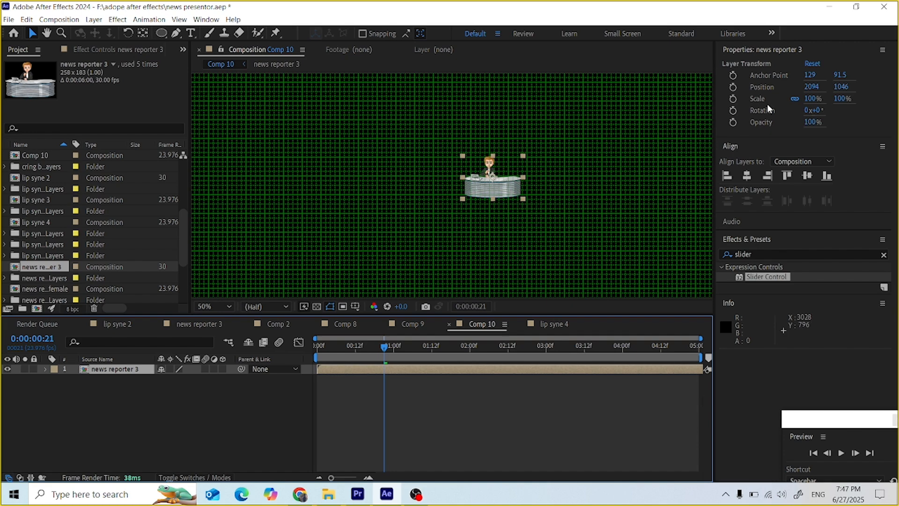
click(812, 98)
text(318)
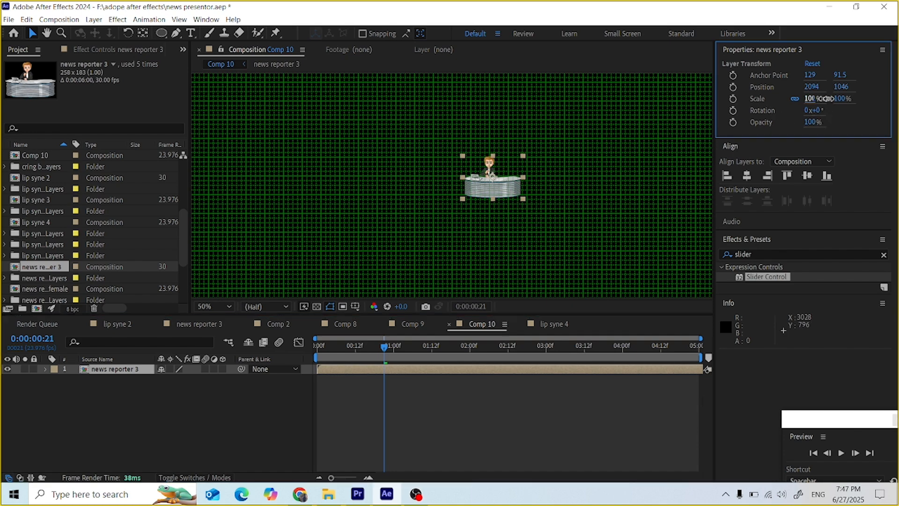
key(Return)
click(812, 99)
text(438)
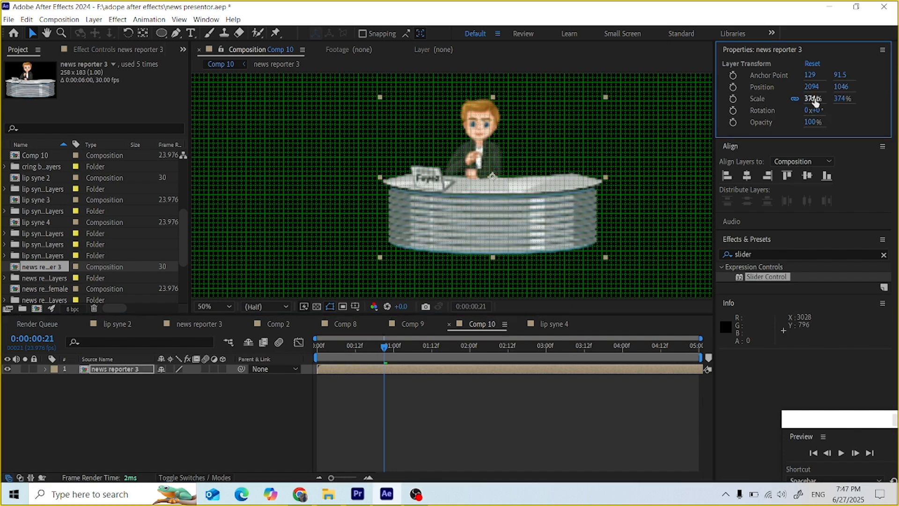
key(Return)
drag(895, 87, 895, 78)
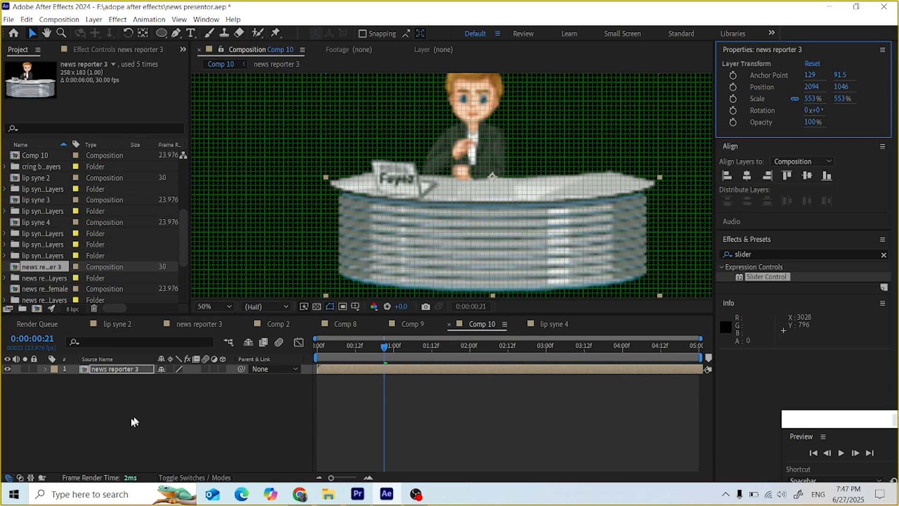
Step: Enable Collapse Transformations, reposition the desk scene, and add lip syne 4 to Comp 10
click(170, 369)
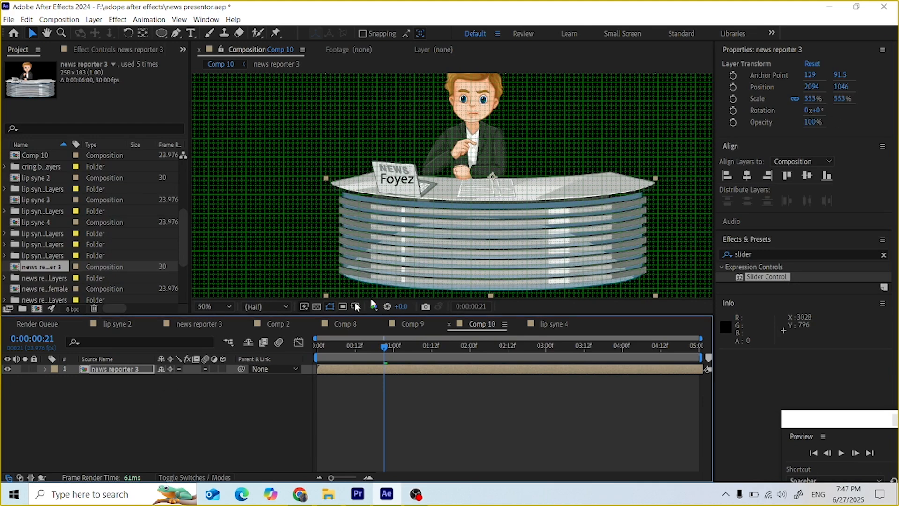
drag(523, 239, 491, 245)
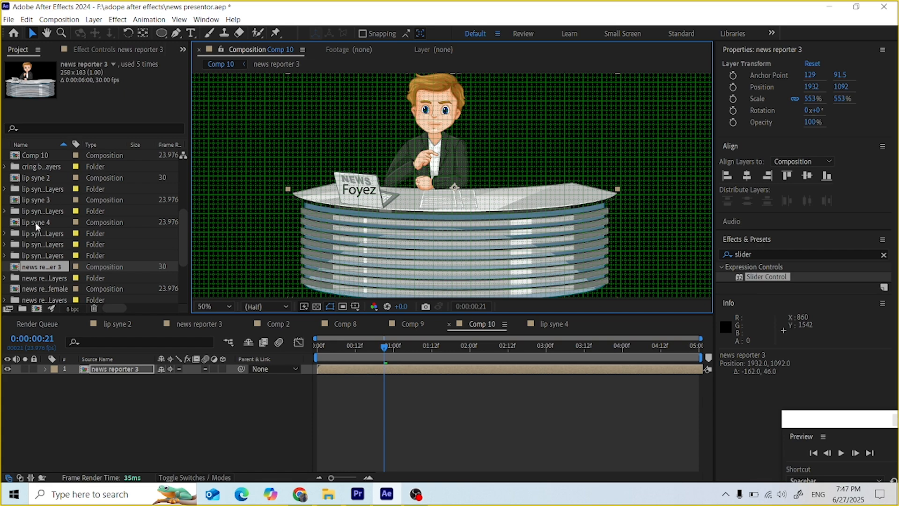
drag(35, 222, 125, 382)
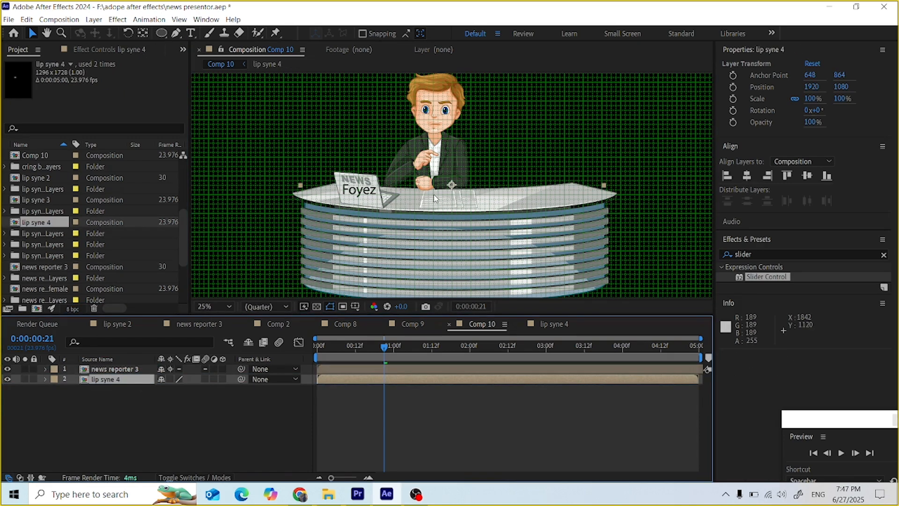
Step: Move lip syne 4 above news reporter 3, scale it to 56%, and position it on the anchor's lips
scroll(435, 197, down, 2)
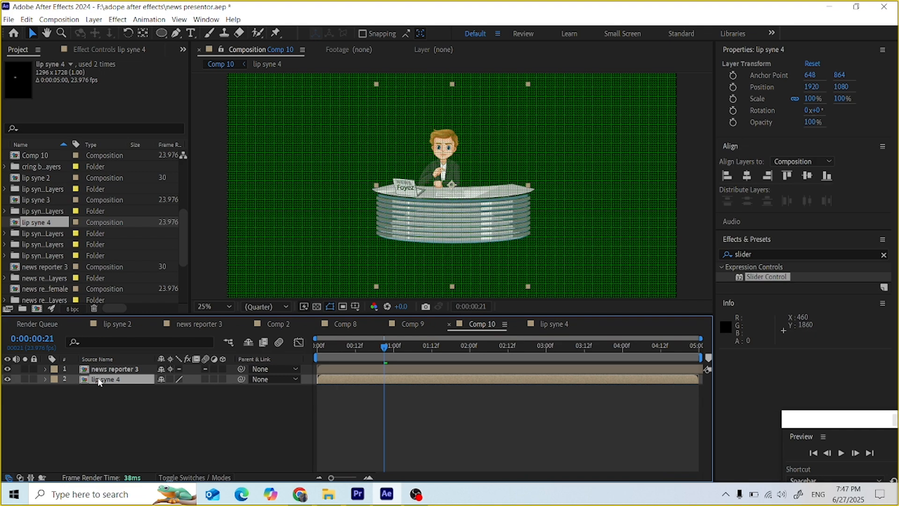
drag(99, 381, 97, 369)
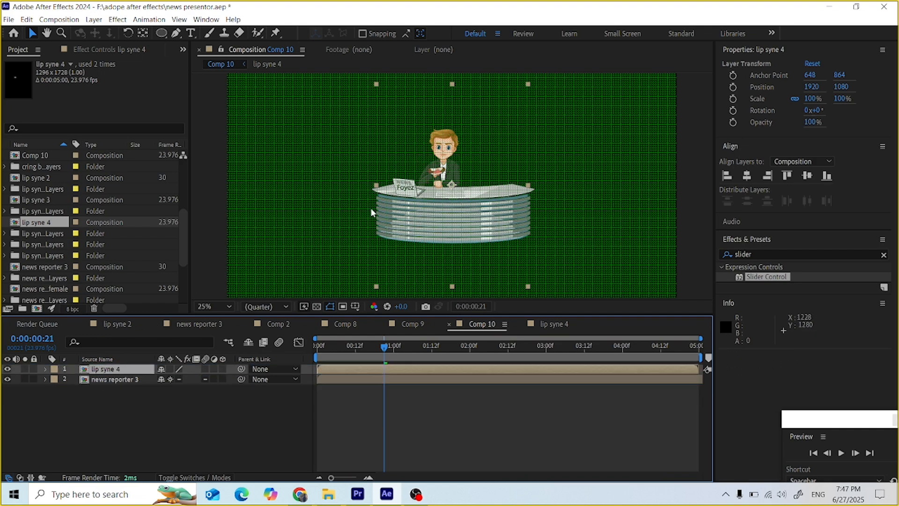
scroll(542, 193, up, 3)
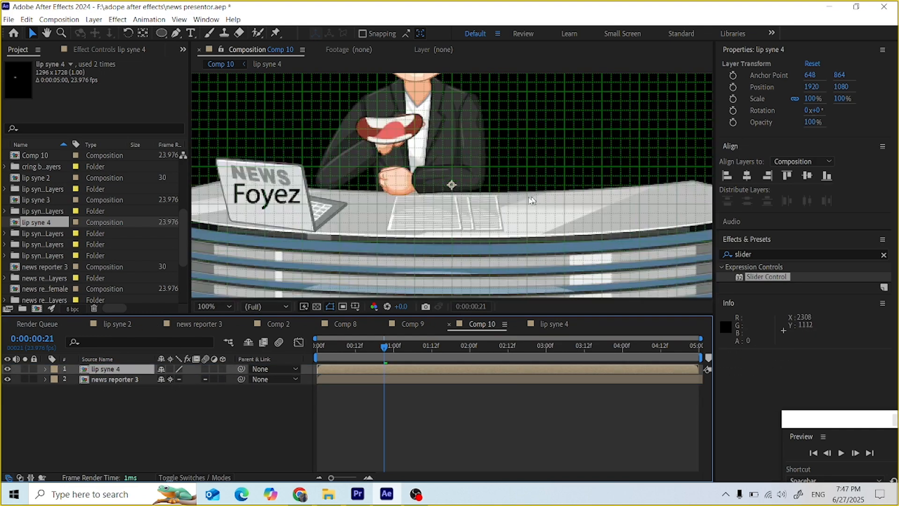
scroll(450, 190, down, 2)
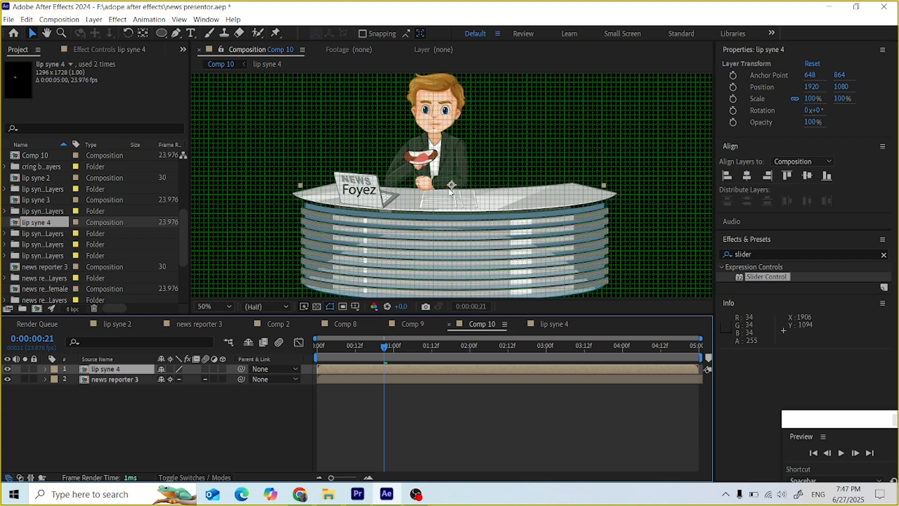
drag(450, 189, 466, 156)
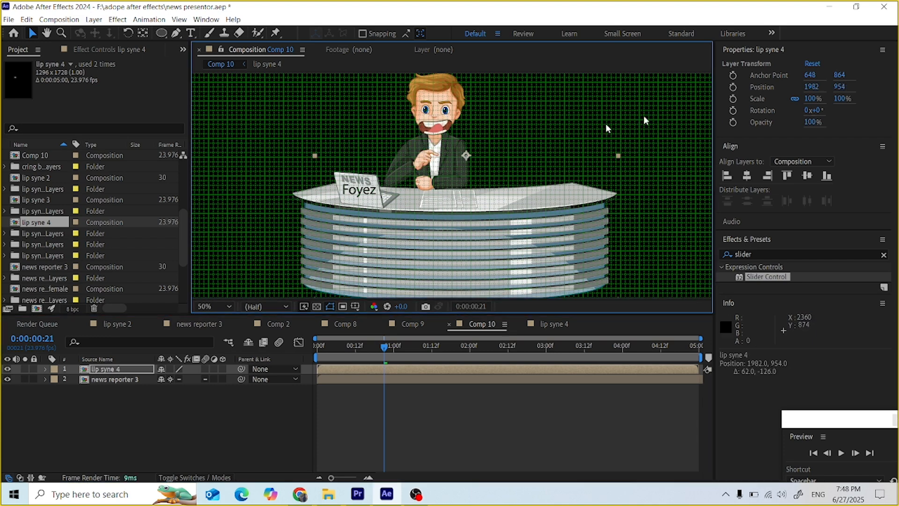
drag(813, 98, 788, 108)
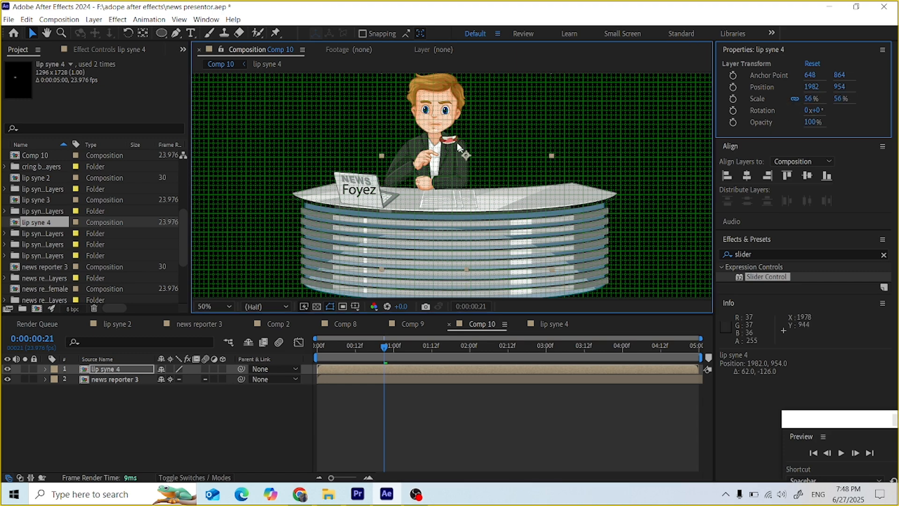
drag(459, 148, 451, 140)
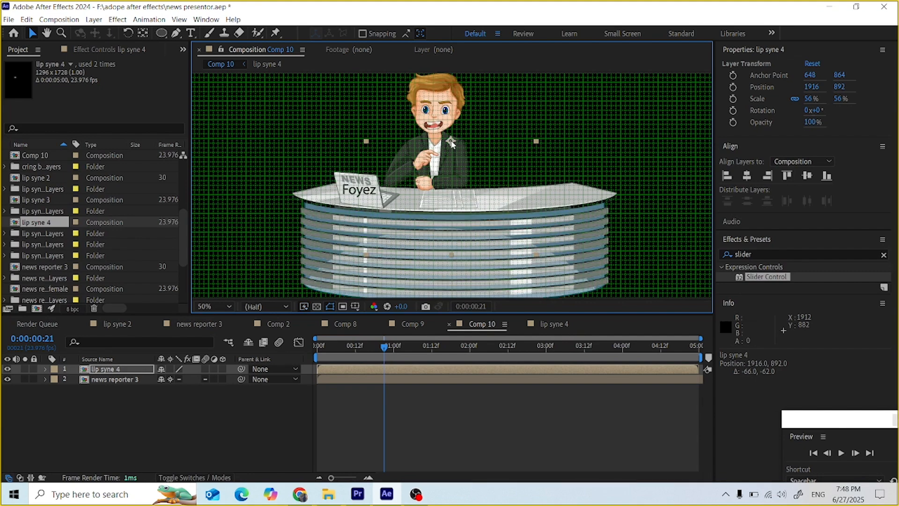
click(119, 372)
Step: Enable Time Remapping on lip syne 4 and return the playhead to 0:00:00:00
right_click(120, 371)
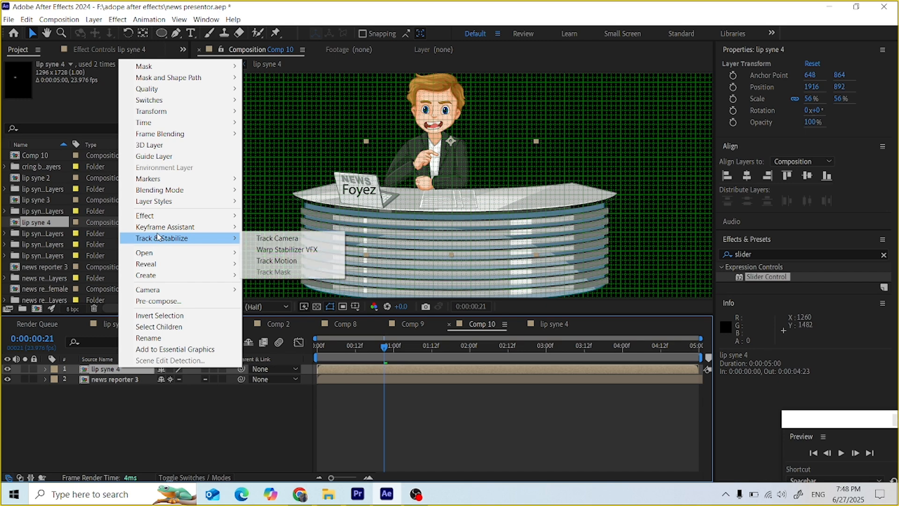
mouse_move(148, 133)
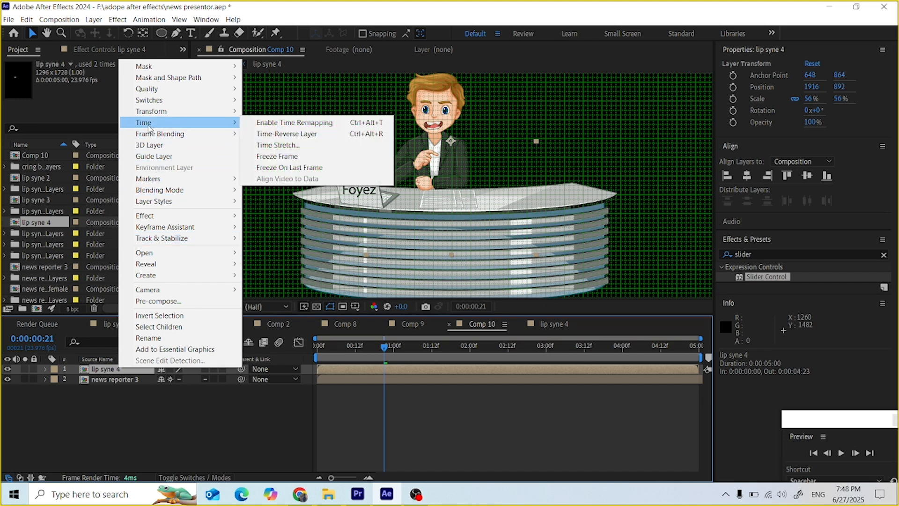
click(258, 125)
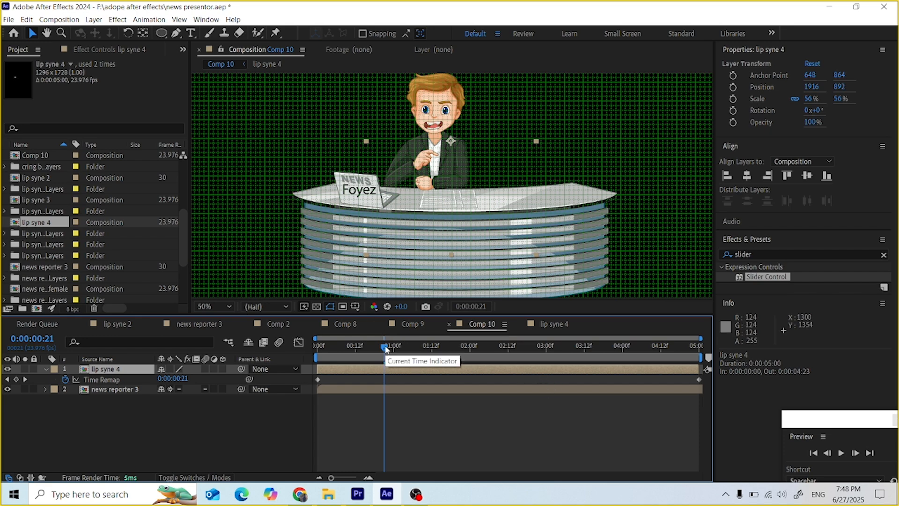
drag(385, 350, 307, 372)
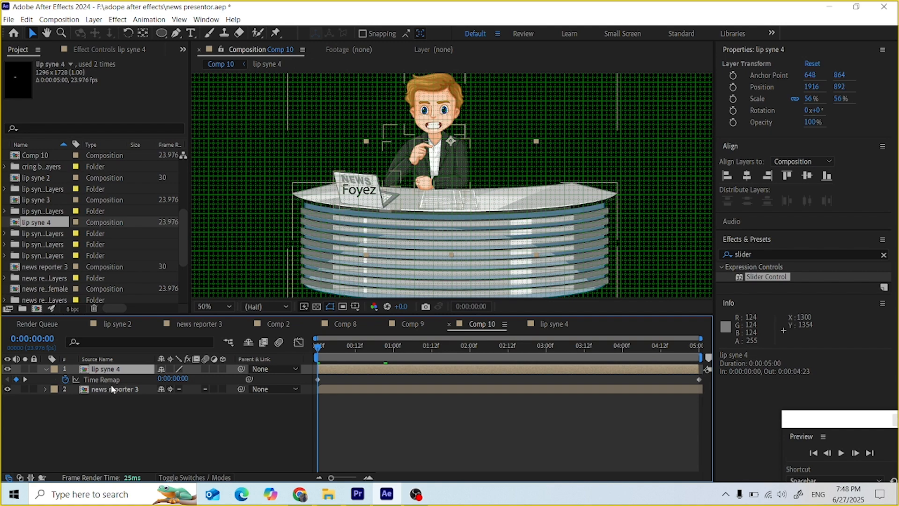
click(767, 252)
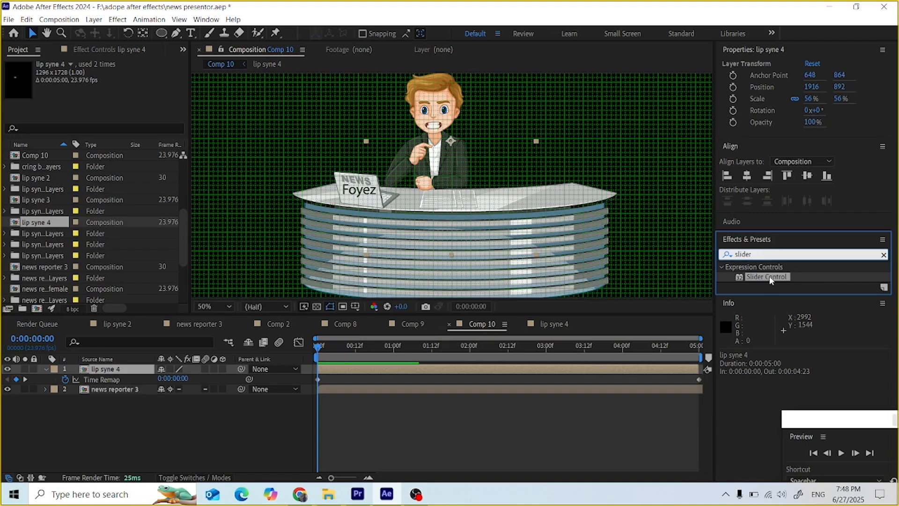
Step: Add a Slider Control to lip syne 4, link its Time Remap to the Slider, and set the range to 0–7
drag(770, 280, 106, 372)
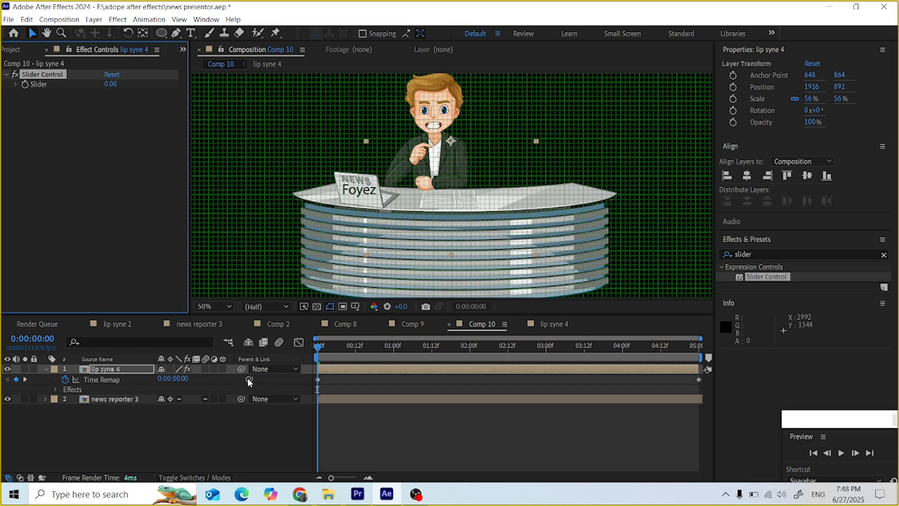
drag(249, 380, 40, 86)
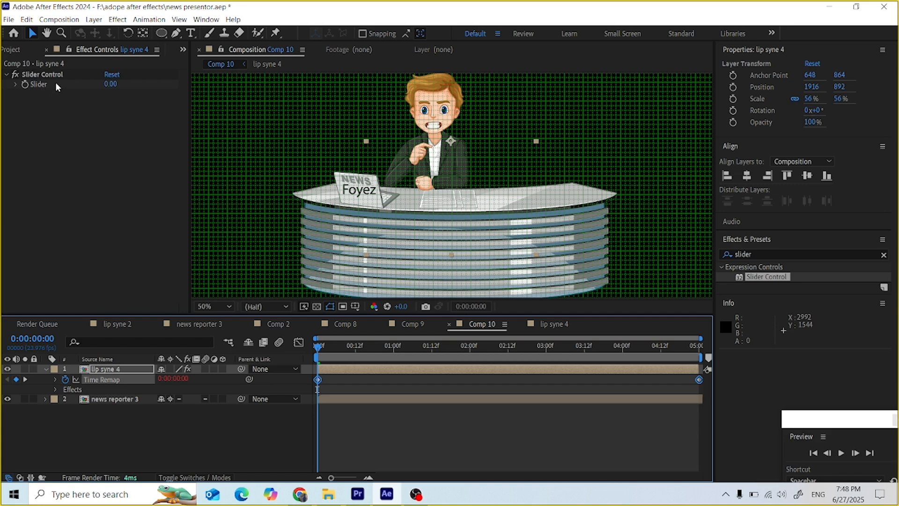
right_click(55, 82)
click(73, 89)
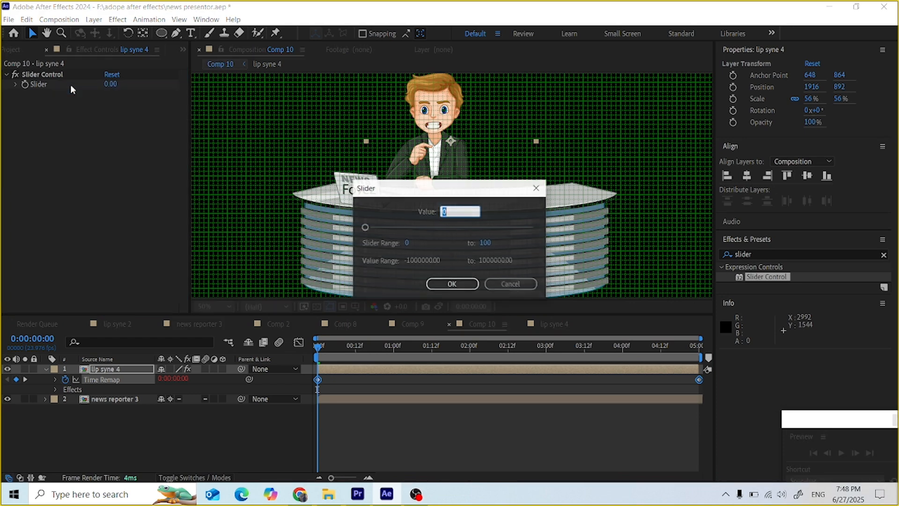
click(482, 243)
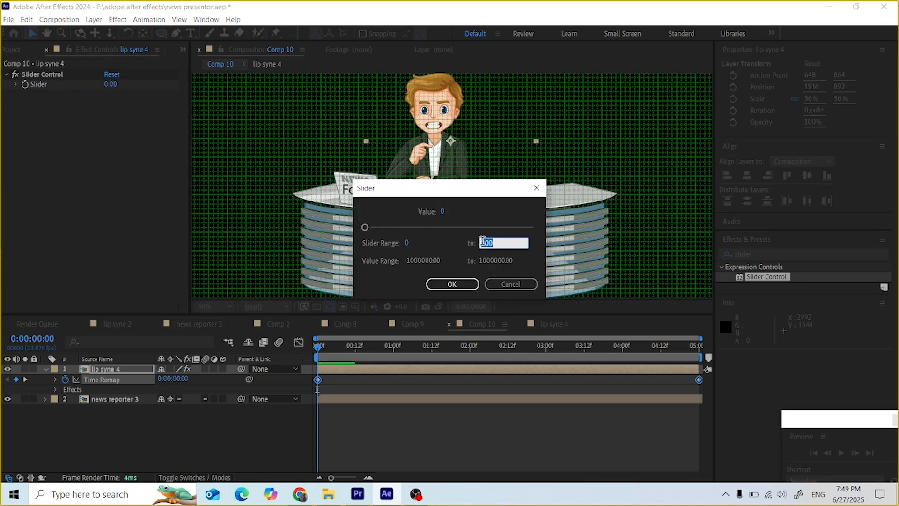
text(7)
click(452, 284)
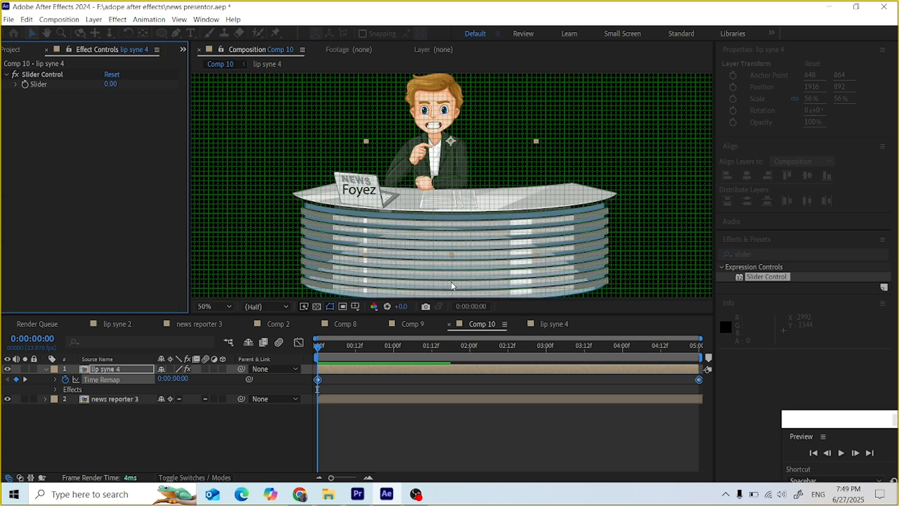
Step: Expand the Slider's 0–7 control and preview the animation from the start
click(15, 84)
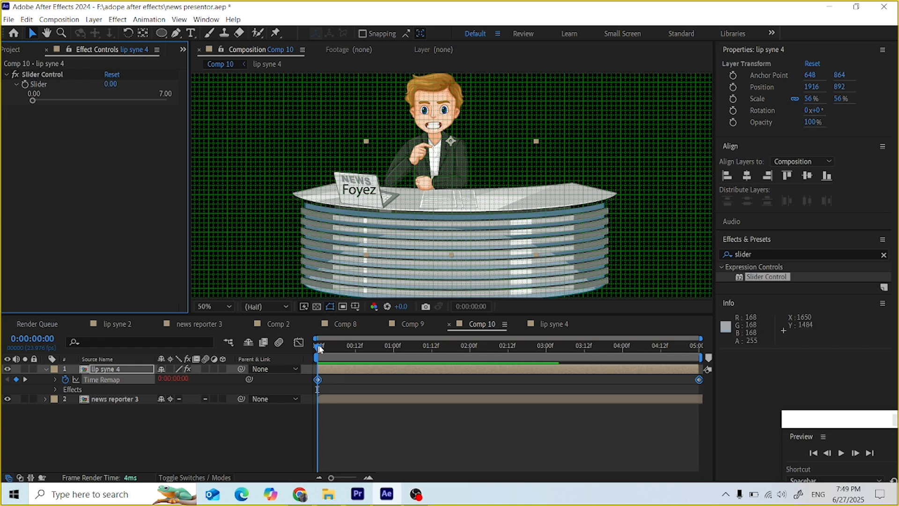
key(space)
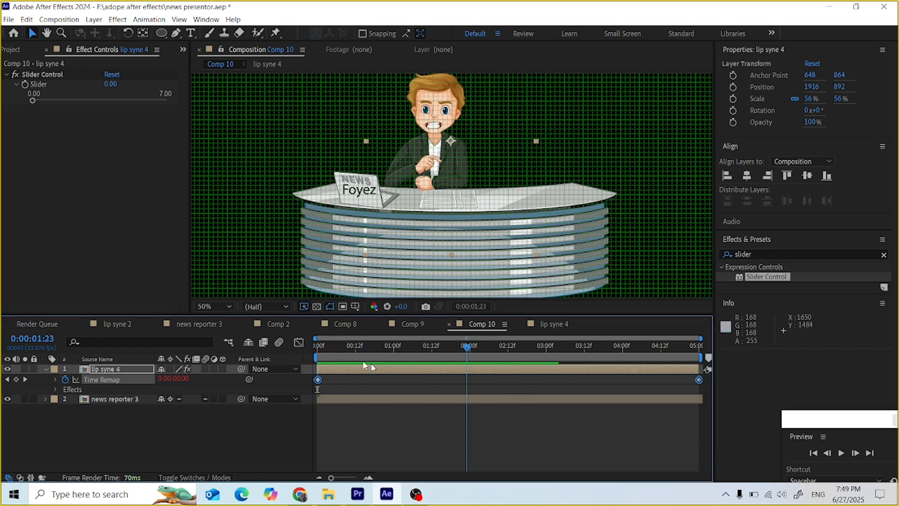
key(space)
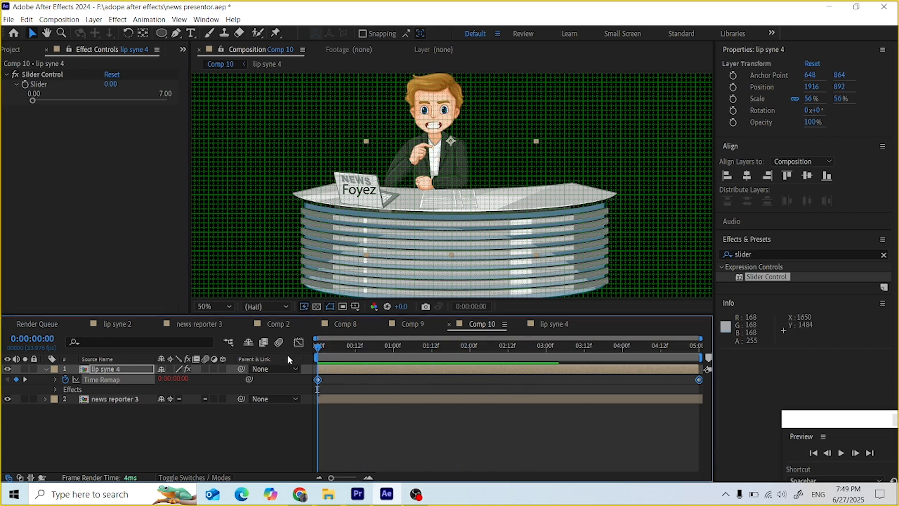
Step: Raise the Slider around frame 3, then add a first Slider keyframe at frame 9
click(23, 85)
drag(320, 349, 327, 349)
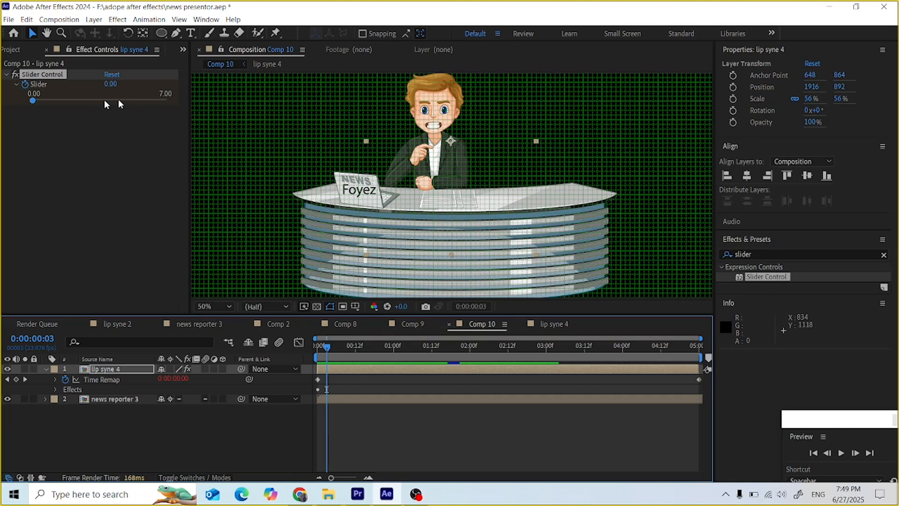
drag(34, 101, 123, 103)
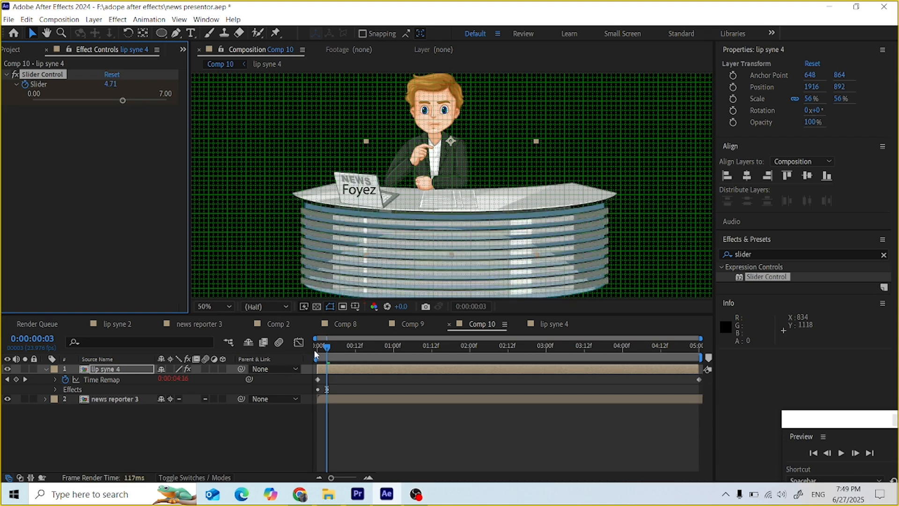
drag(328, 352, 346, 350)
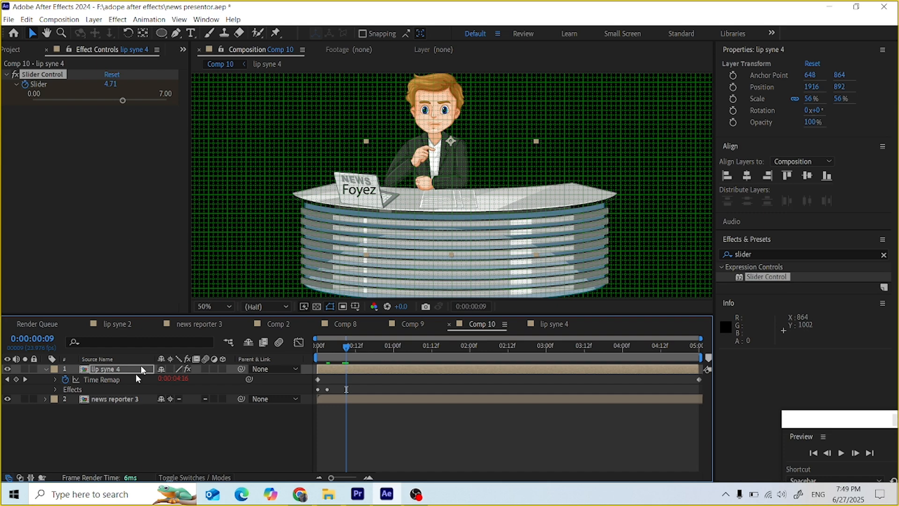
click(55, 389)
click(65, 399)
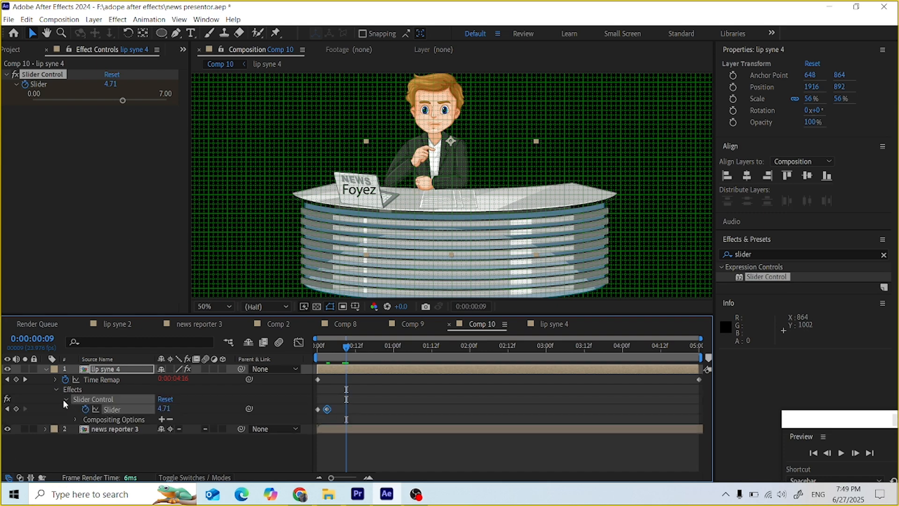
click(16, 409)
Step: Keyframe the Slider at 0 on the next frame, about 2.90 at frame 13, and 0.67 at frame 15
mouse_move(347, 347)
mouse_down()
mouse_move(331, 348)
mouse_move(356, 348)
mouse_up()
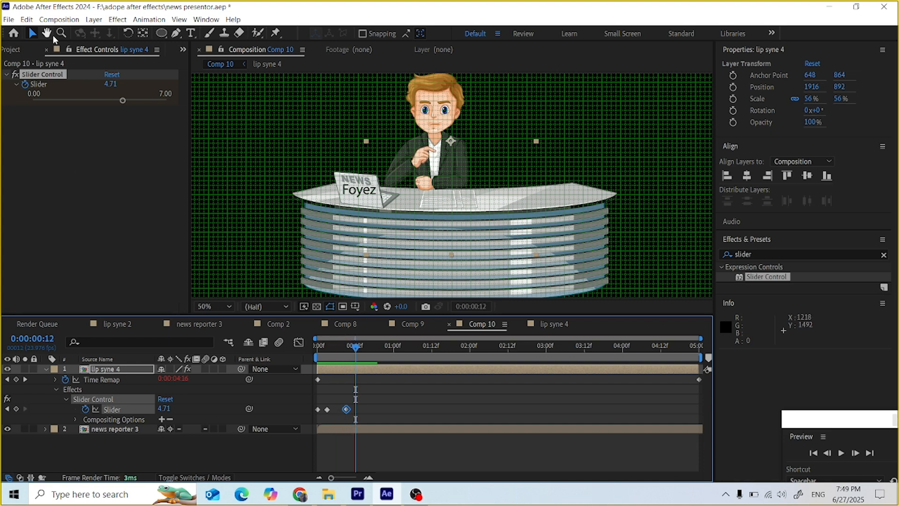
drag(112, 102, 26, 108)
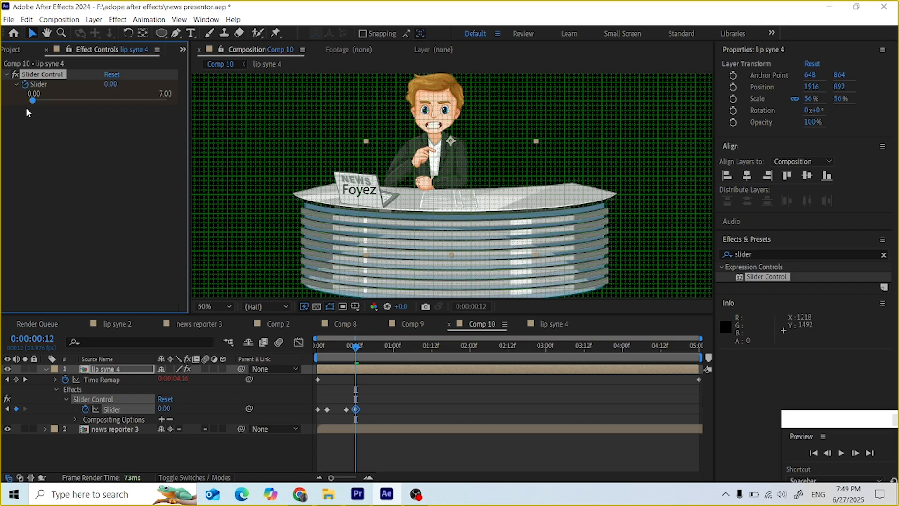
drag(353, 348, 357, 350)
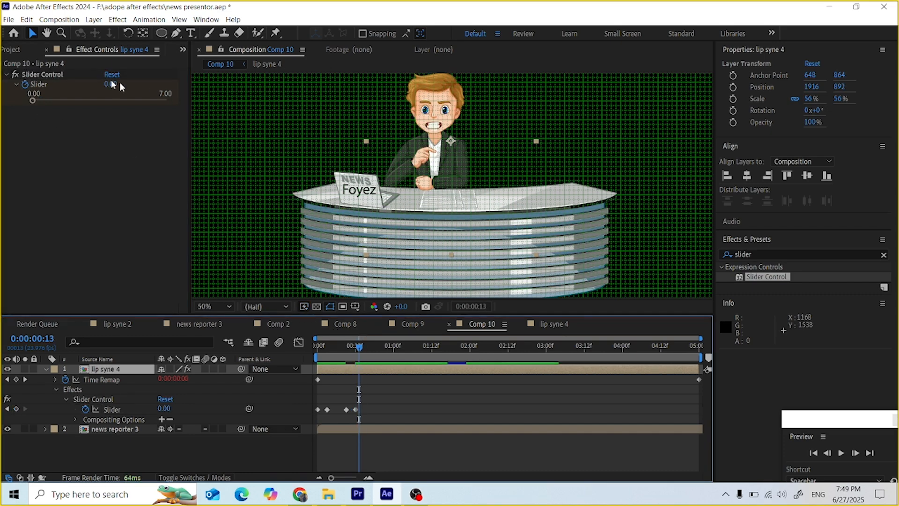
drag(42, 101, 88, 104)
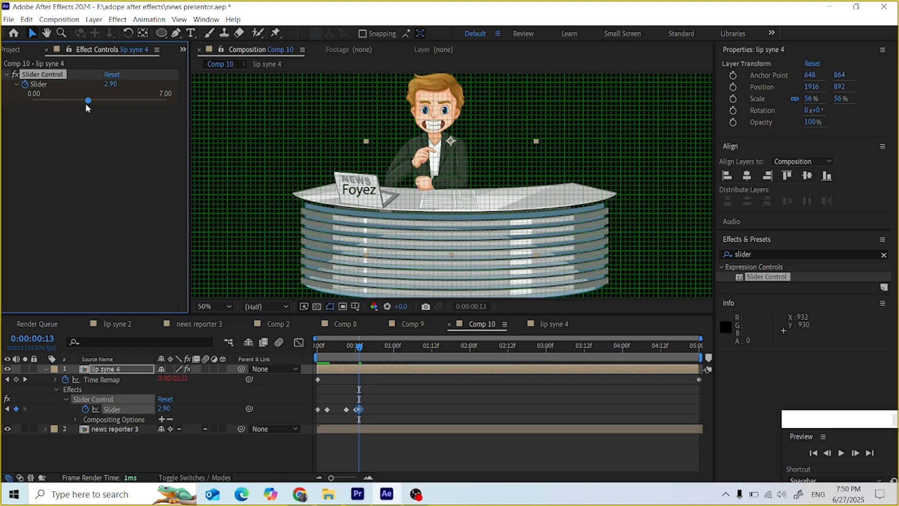
drag(356, 346, 364, 347)
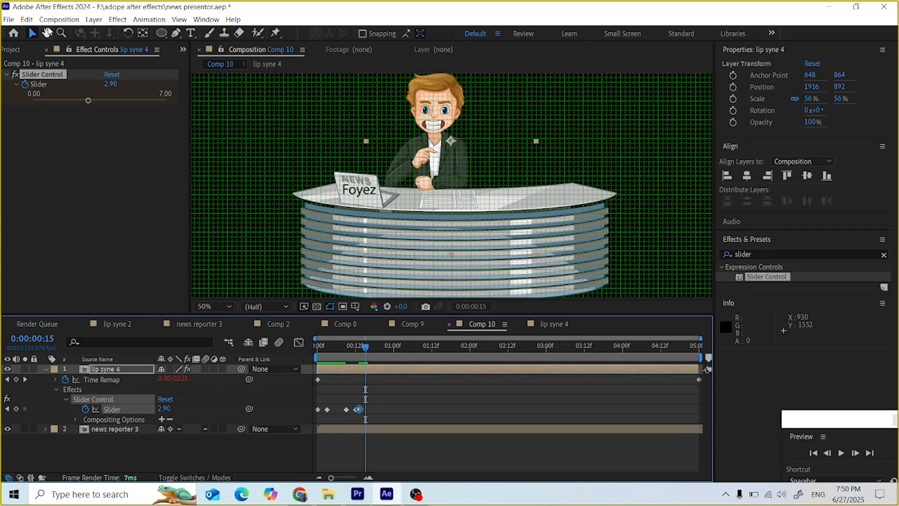
drag(86, 106, 45, 106)
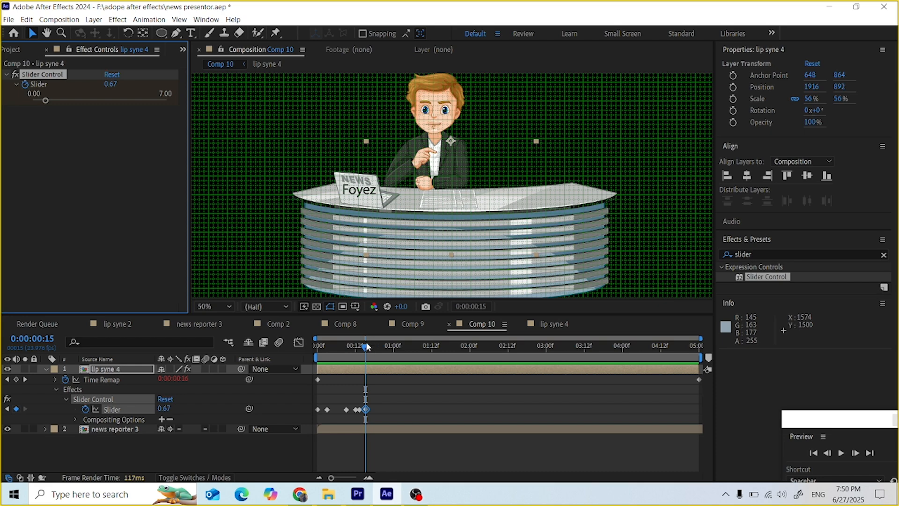
key(Home)
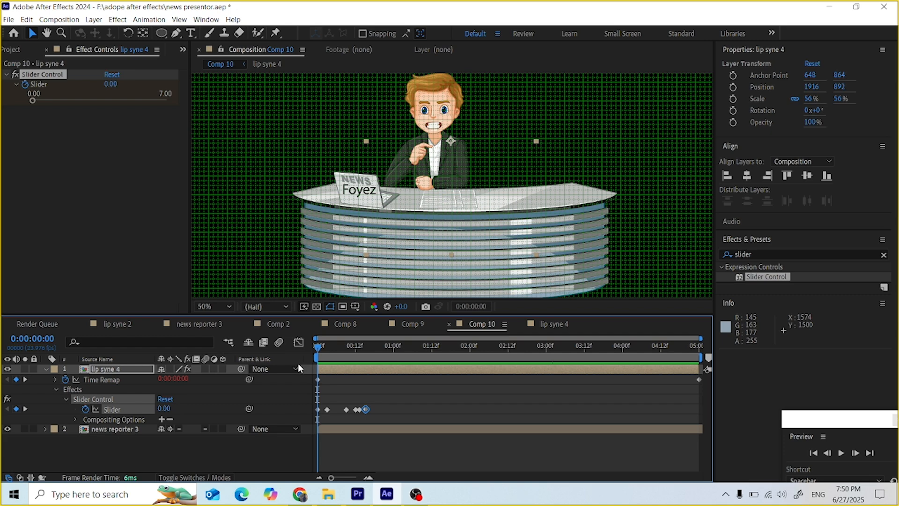
key(space)
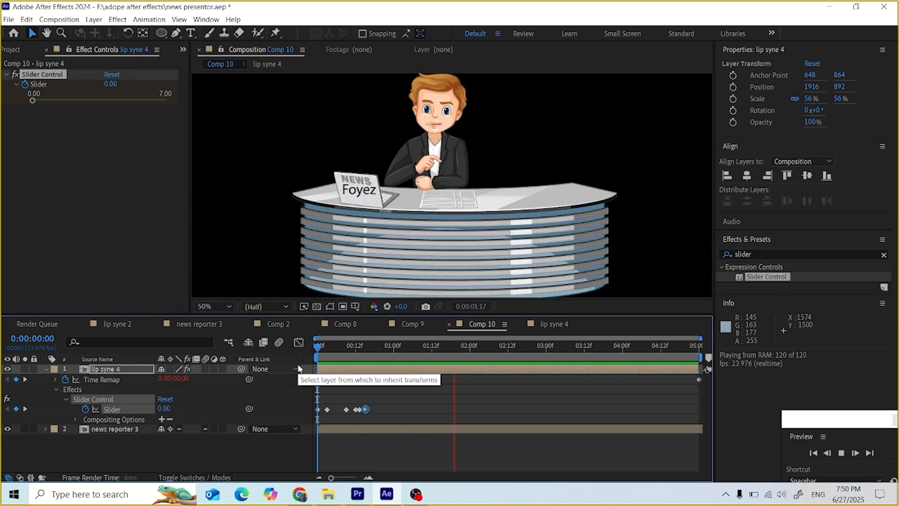
key(space)
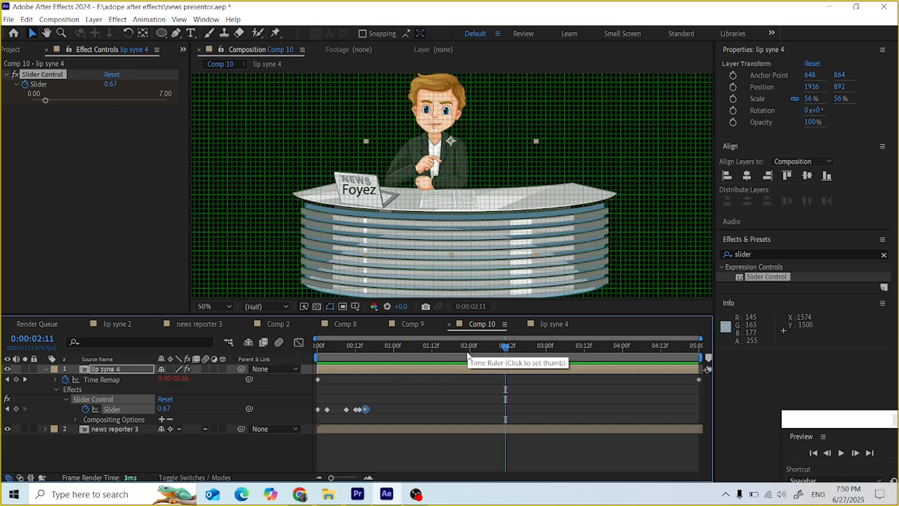
drag(508, 349, 378, 373)
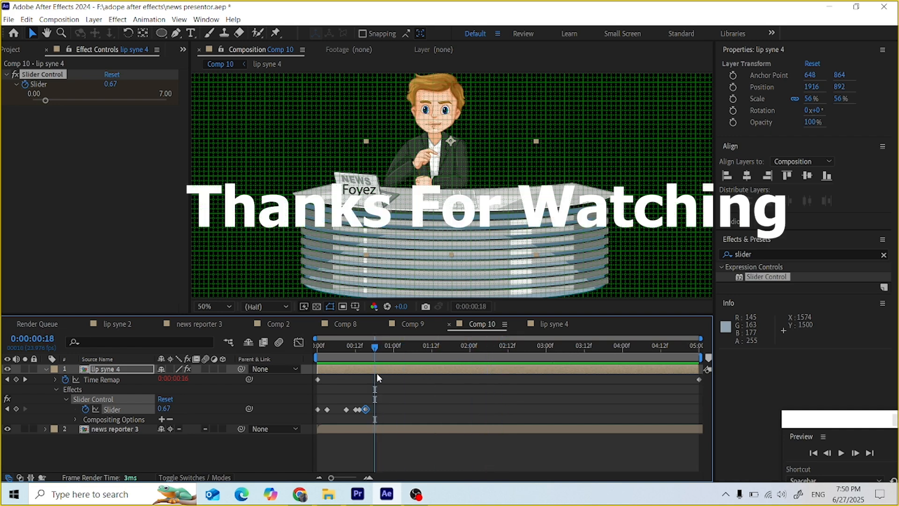